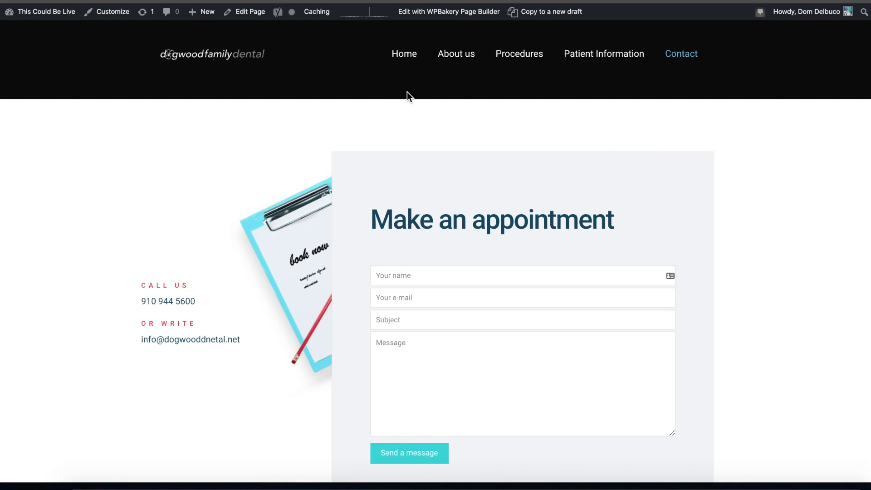
Step: Scroll through the live Contact page's appointment form and open the page in the block editor
scroll(465, 140, down, 3)
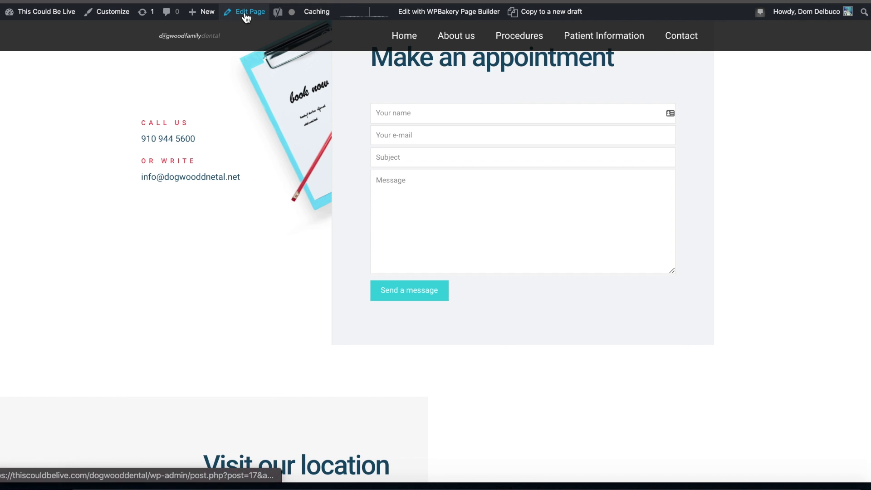
scroll(471, 126, up, 3)
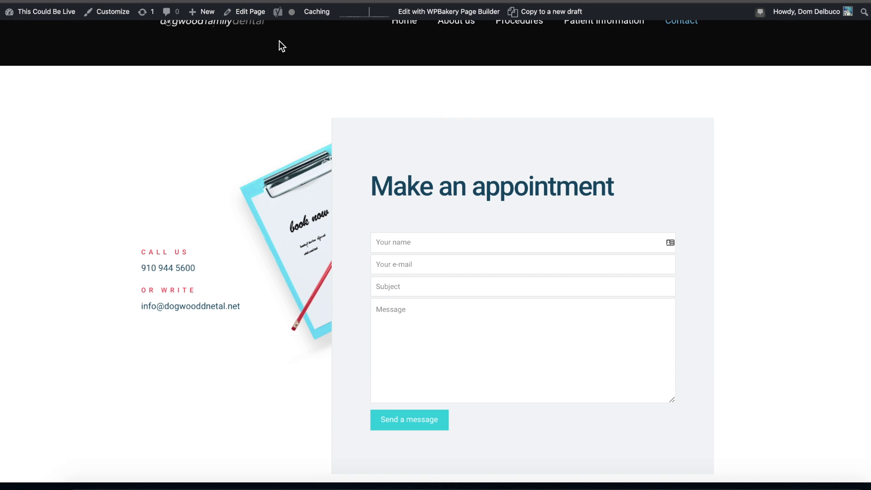
click(239, 17)
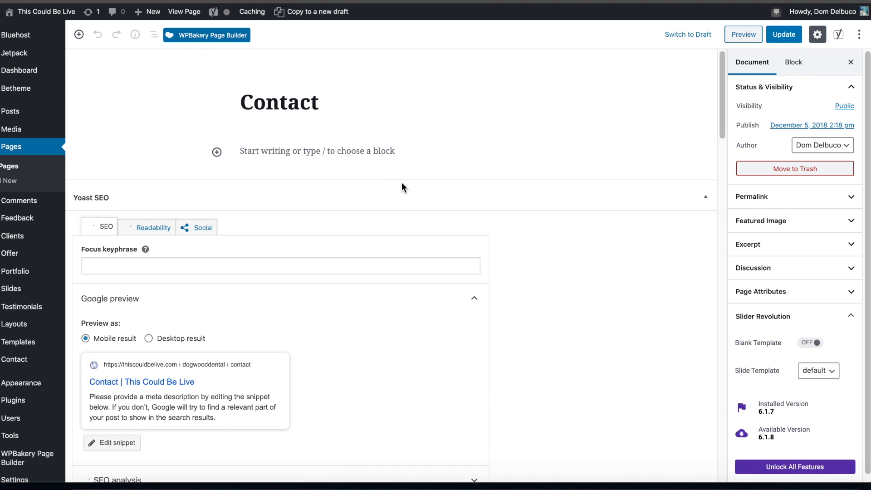
Step: Collapse the Yoast SEO panel and check the Make an appointment column's contact-form-7 shortcode, id 43
scroll(436, 141, down, 10)
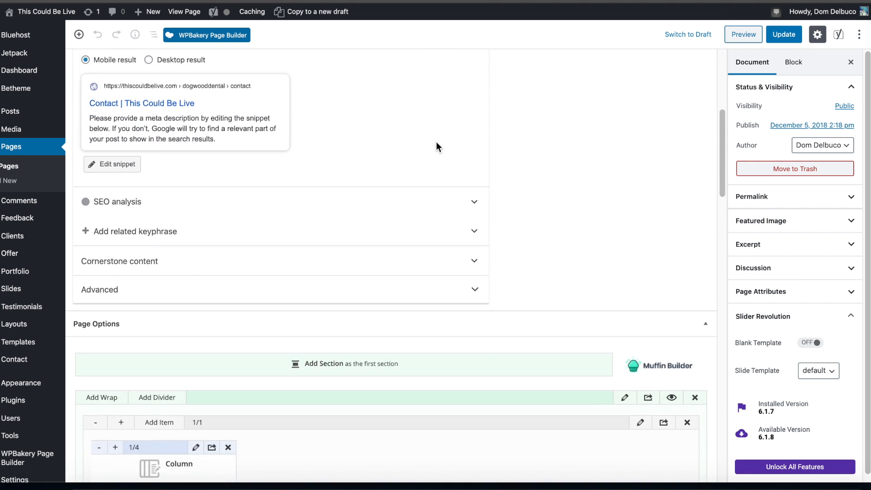
scroll(436, 141, up, 8)
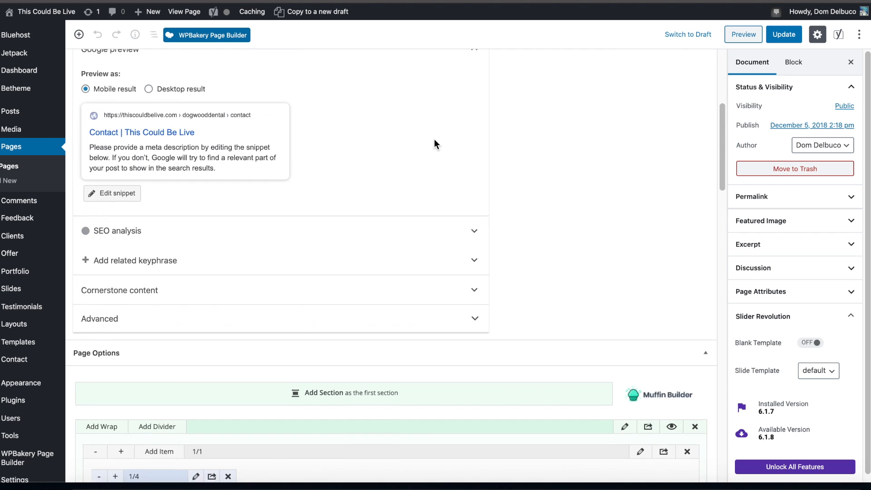
scroll(433, 144, up, 4)
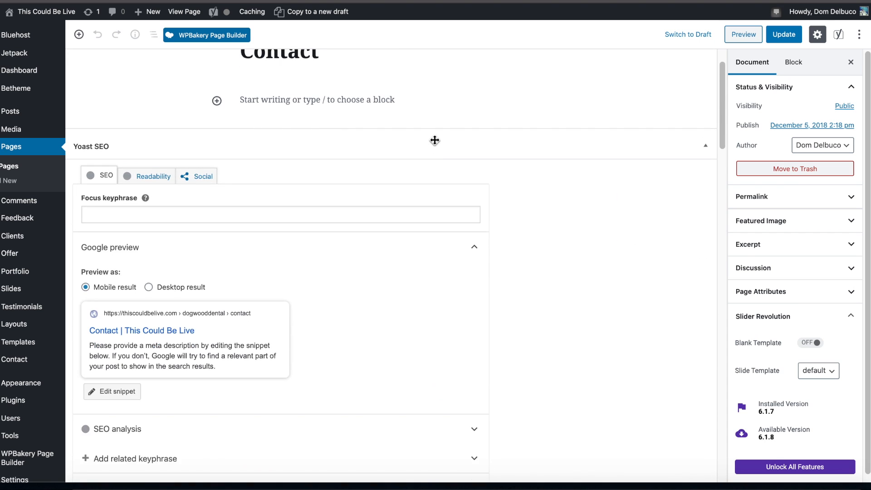
scroll(434, 140, down, 1)
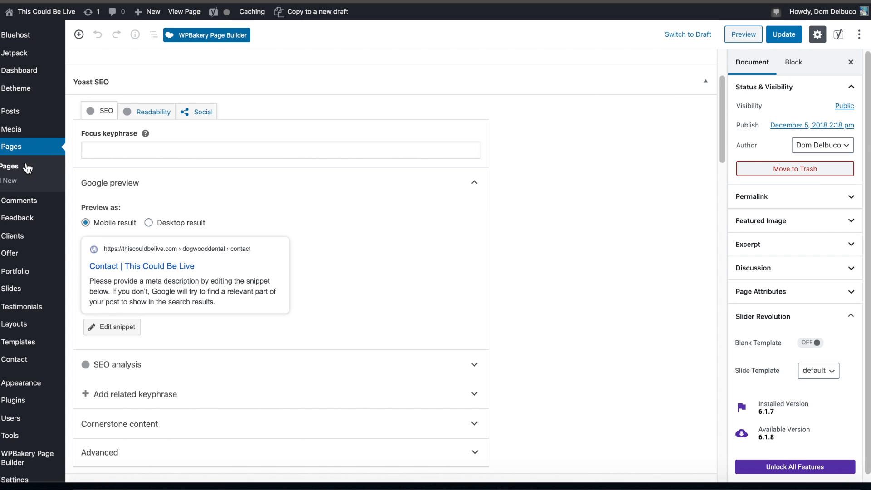
click(705, 83)
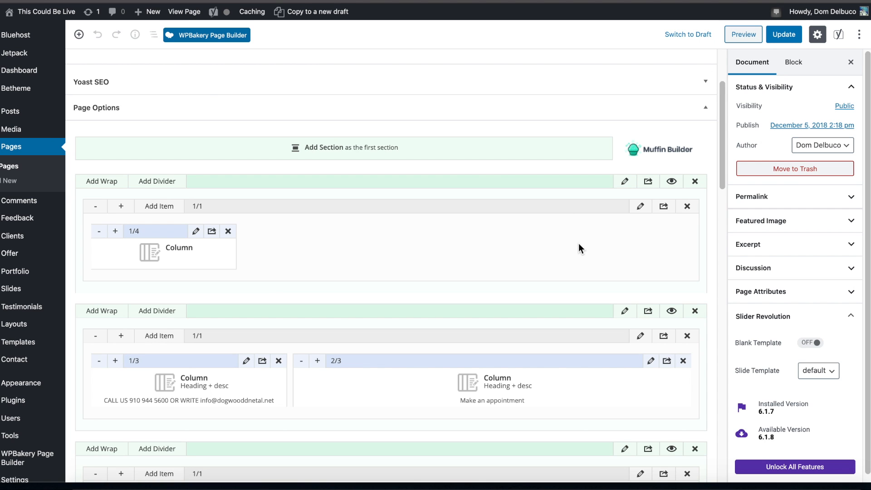
scroll(671, 322, down, 1)
click(650, 316)
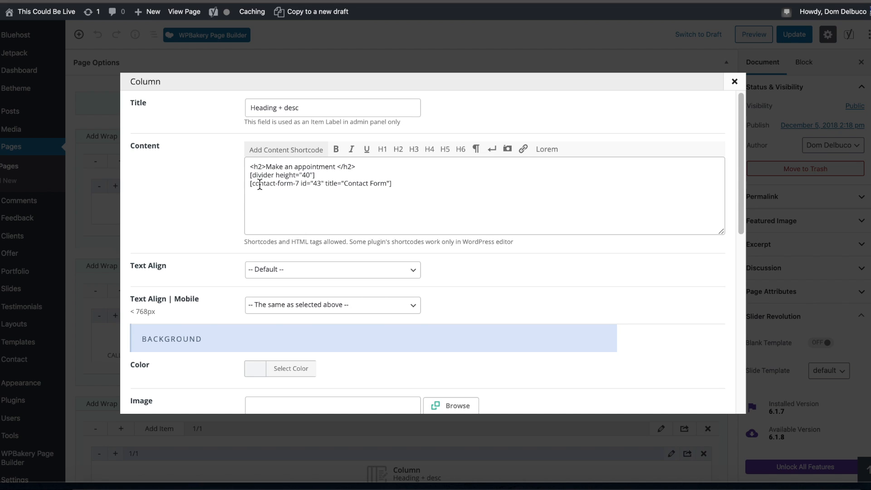
drag(253, 185, 325, 184)
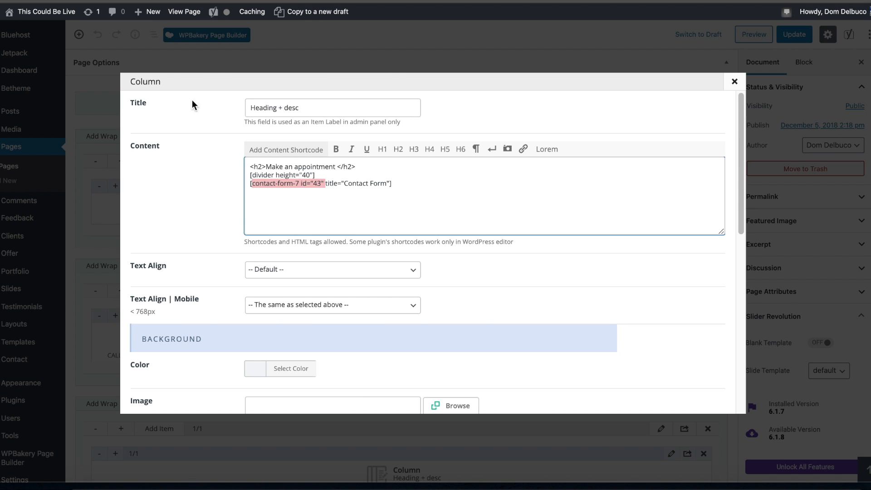
click(141, 67)
Step: Recheck the column settings, then leave the editor for the Contact Forms list
mouse_move(29, 361)
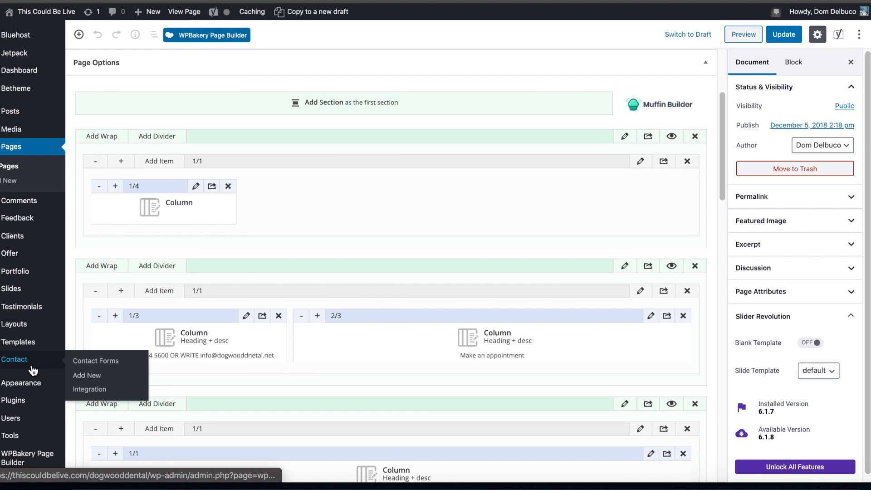
click(647, 316)
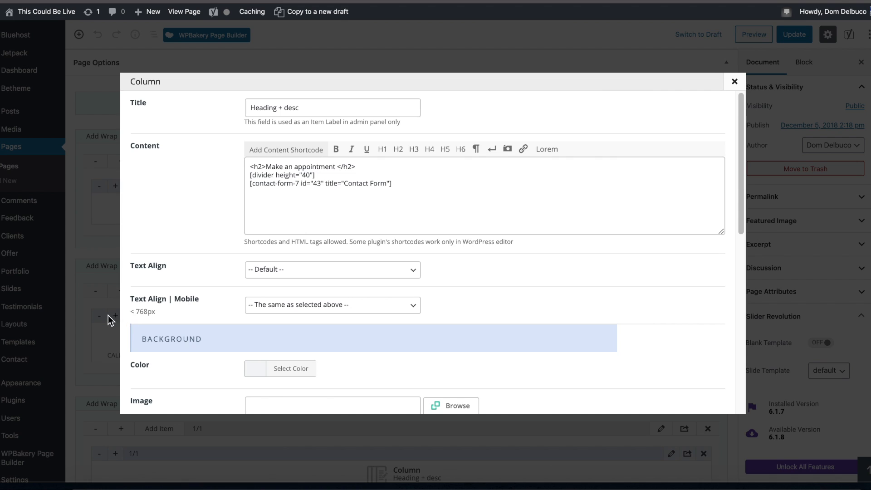
click(98, 319)
mouse_move(30, 360)
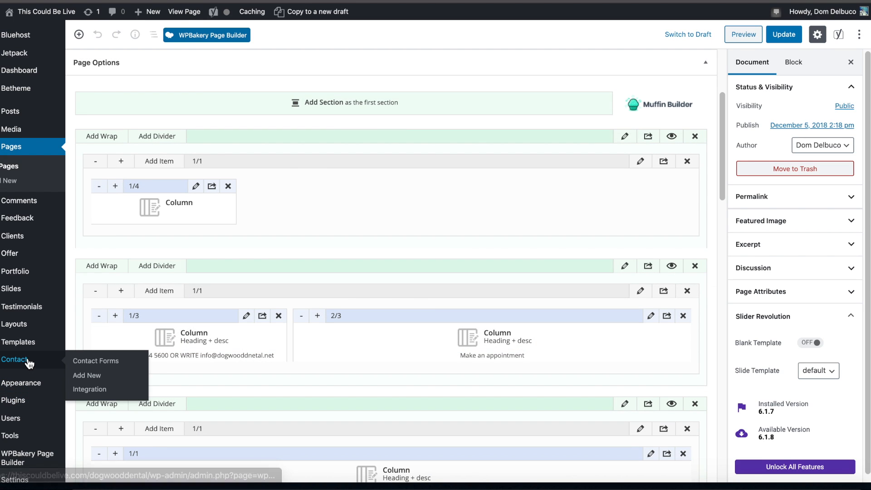
click(103, 366)
click(564, 125)
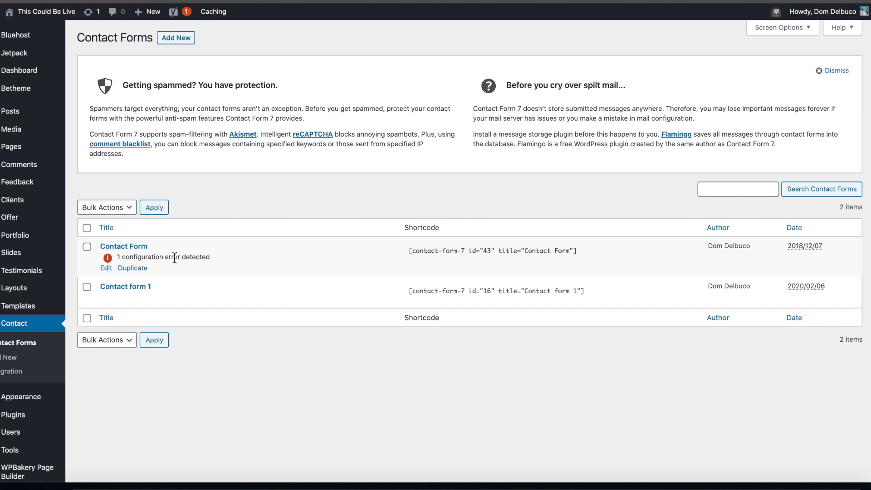
Step: Open the Contact Form's Mail settings and enter the business inbox as the recipient address
click(106, 268)
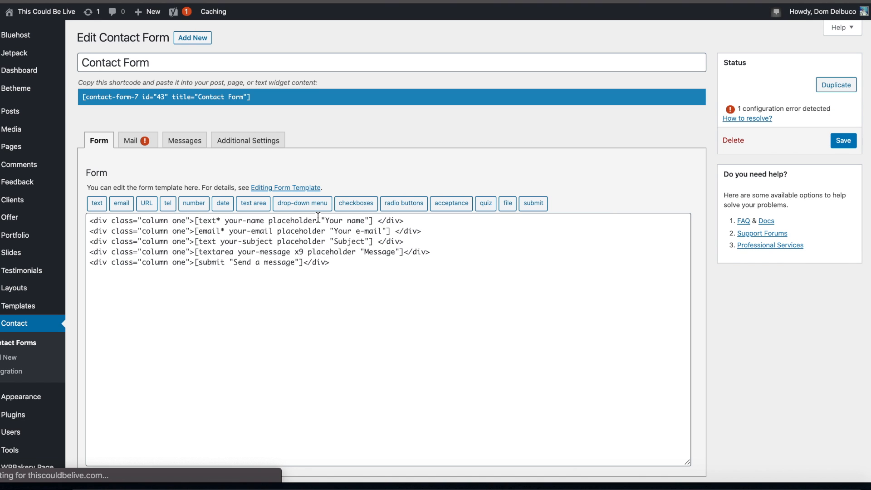
click(144, 146)
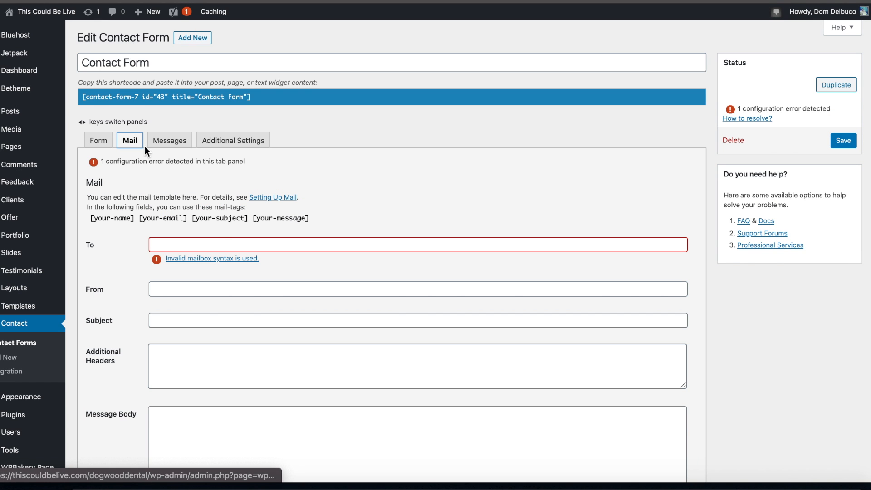
click(218, 243)
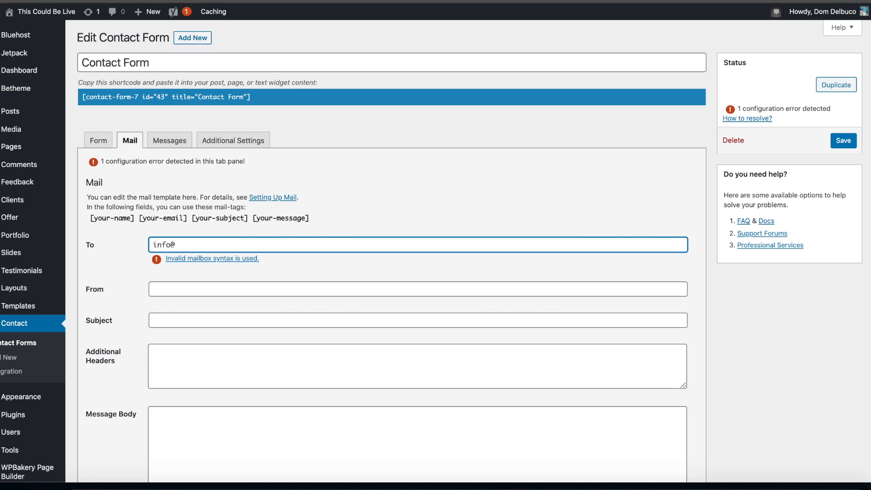
key(Tab)
key(Tab)
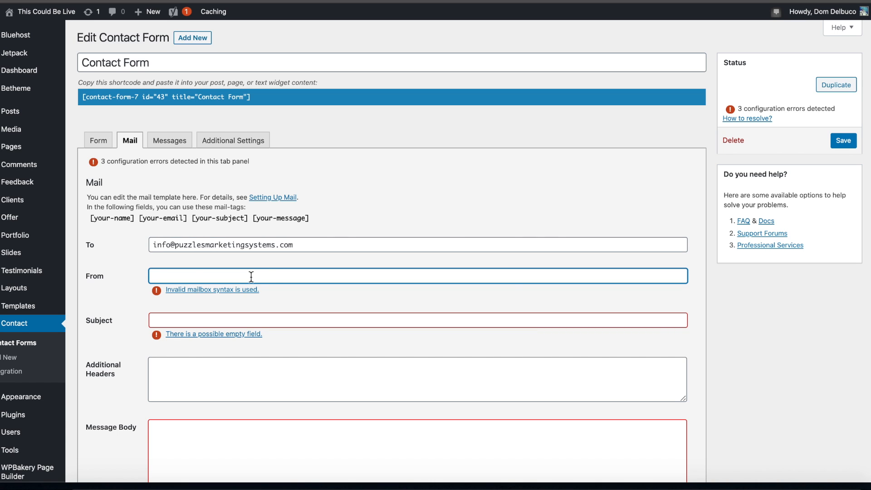
Step: Copy the same address into From and set the subject to 'Dogwood Dental Lead'
triple_click(270, 245)
key(ctrl+c)
click(209, 276)
key(ctrl+v)
click(233, 322)
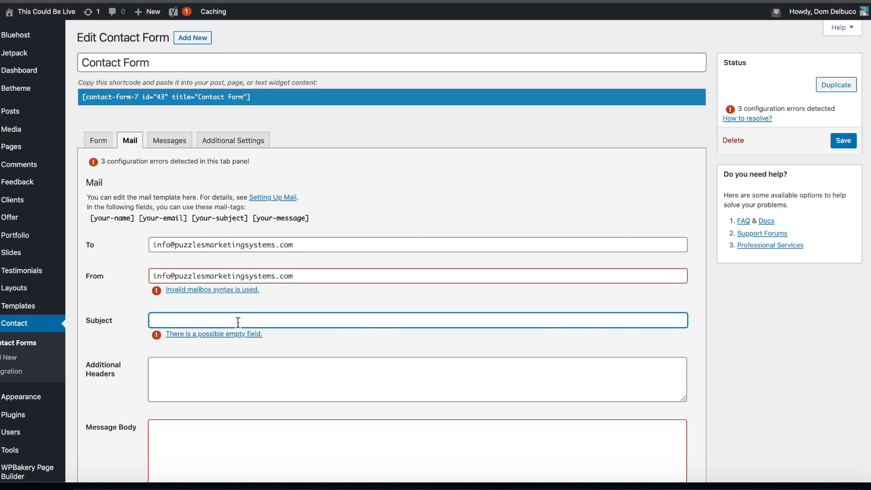
text(Dogwood Dental Lead)
key(Tab)
key(Tab)
key(Tab)
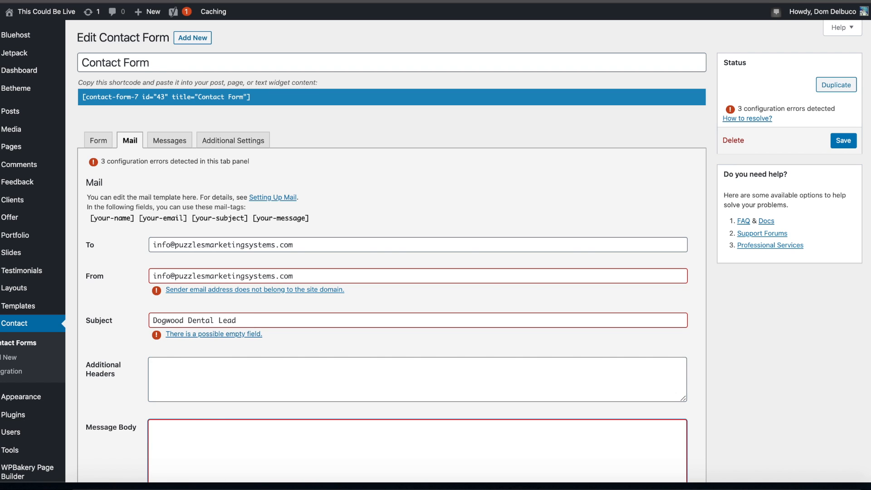
scroll(267, 317, down, 5)
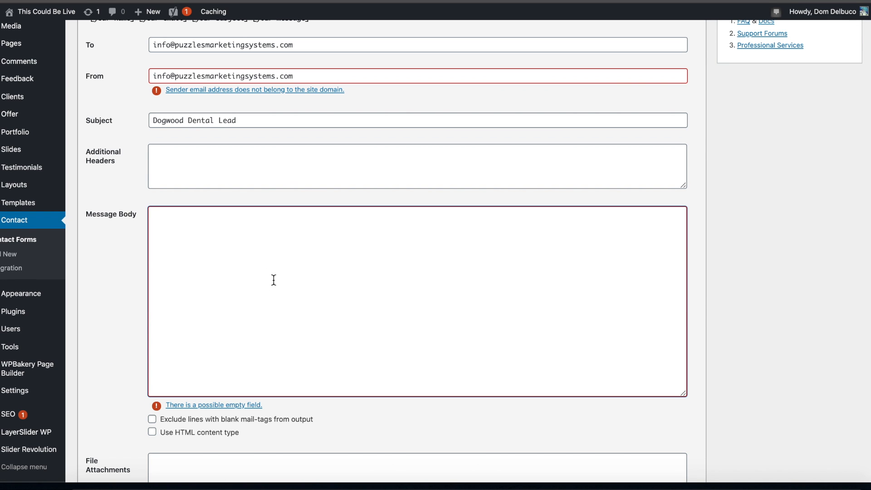
scroll(273, 280, up, 5)
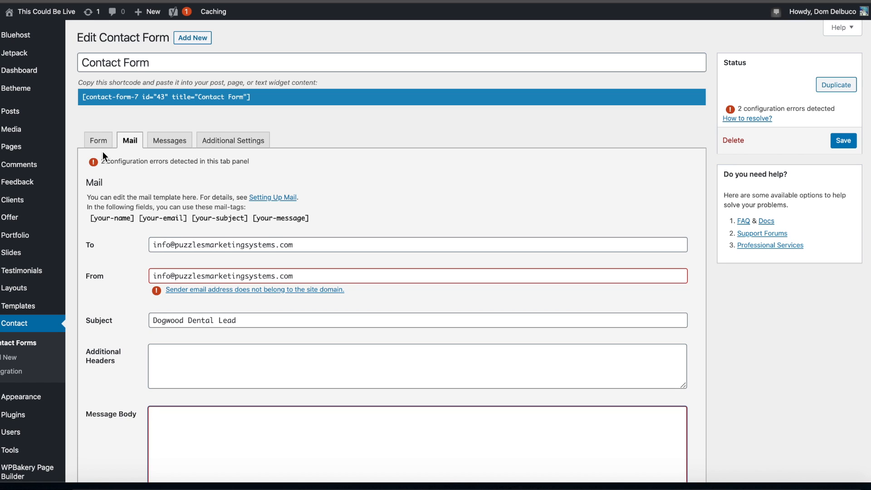
Step: Paste the mail tags into the Message Body, putting each tag on its own line
drag(88, 219, 311, 219)
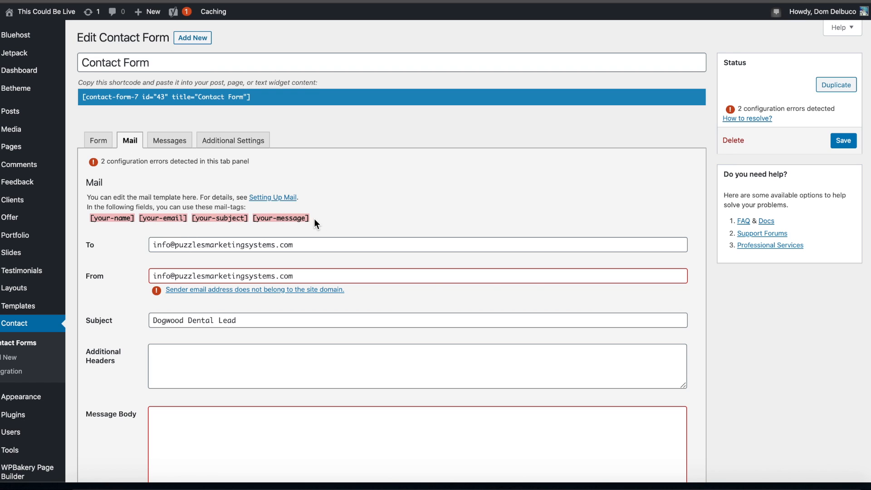
scroll(267, 352, down, 1)
click(243, 410)
key(ctrl+v)
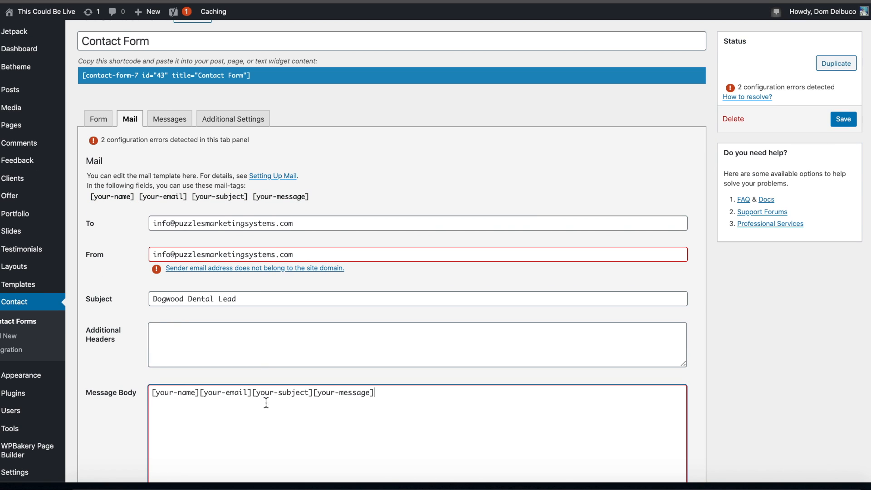
click(200, 392)
key(Return)
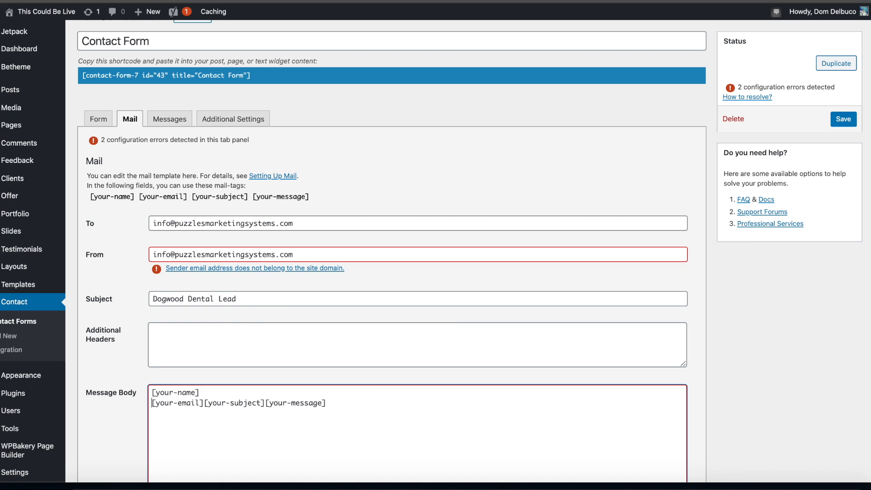
click(204, 402)
key(Return)
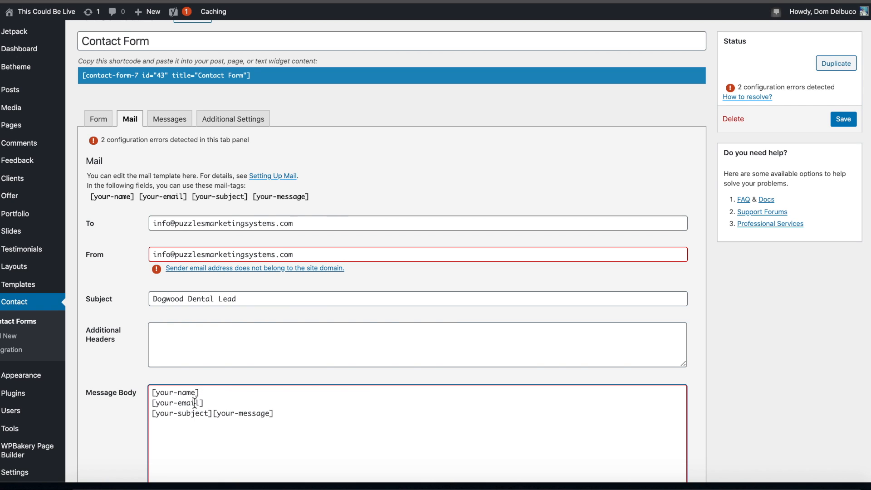
click(211, 410)
key(Return)
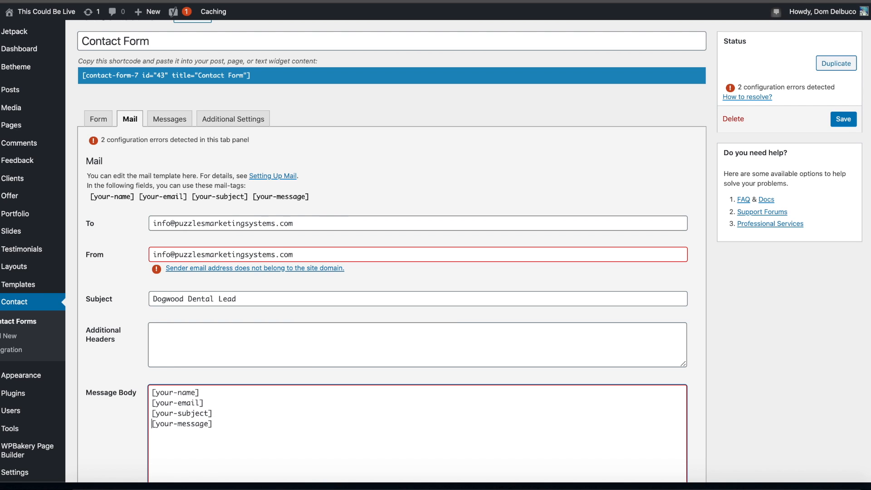
Step: Label the body lines Name:, Email:, Subject: and Message:, save, and view the sender-error help
text(Name:)
key(Down)
key(super+Left)
text(Emai)
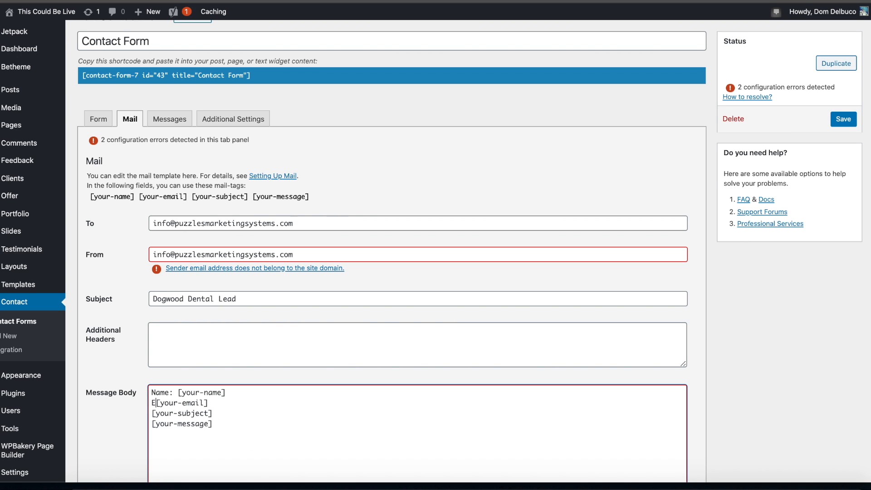
text(l: [your-email] )
text(Subject)
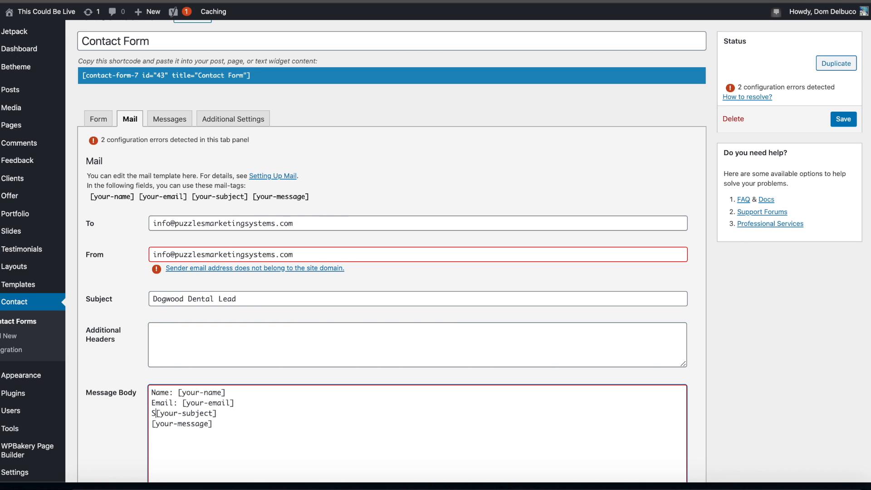
text(:)
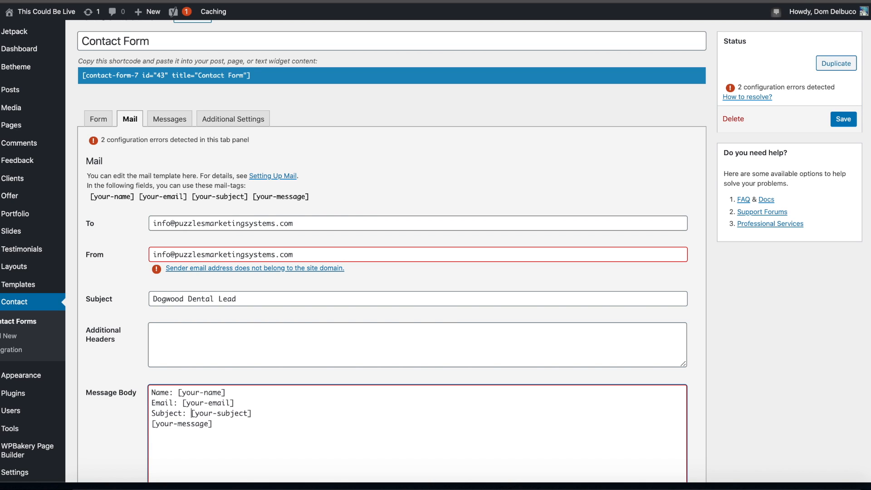
click(152, 423)
text(Message:)
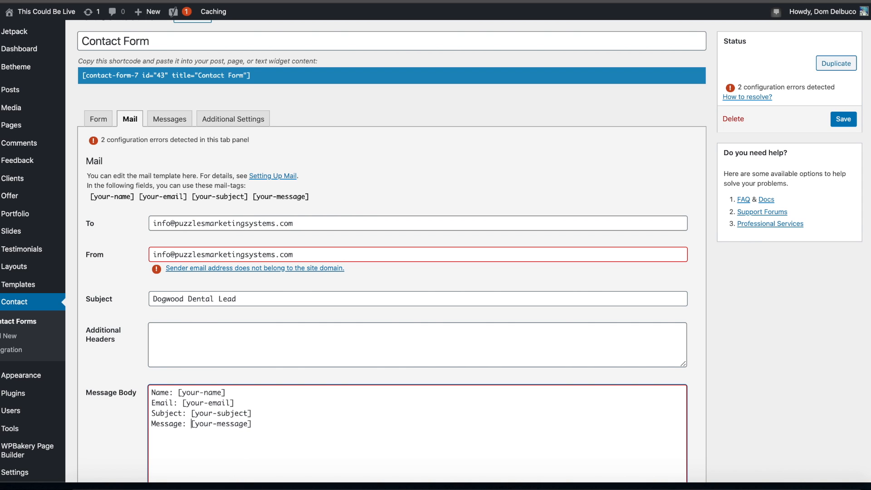
scroll(334, 227, down, 10)
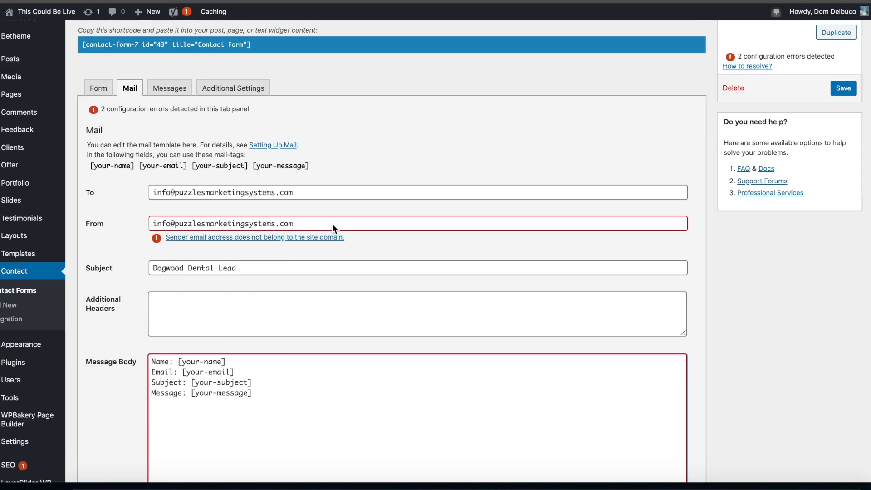
click(96, 427)
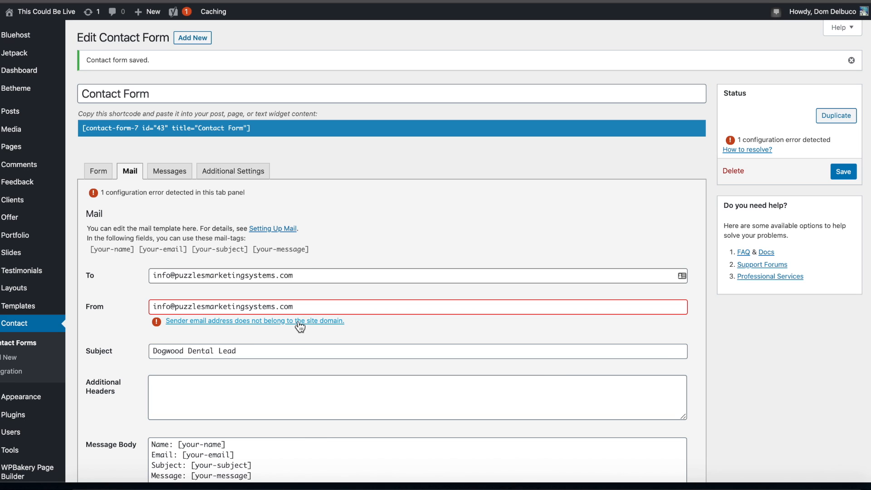
click(275, 322)
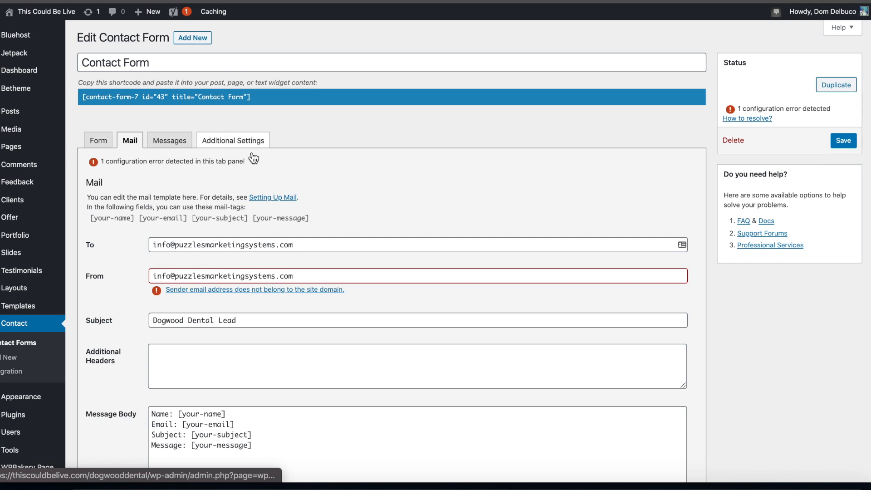
Step: Switch the sender address to the site's own domain and save to clear the configuration error
double_click(267, 274)
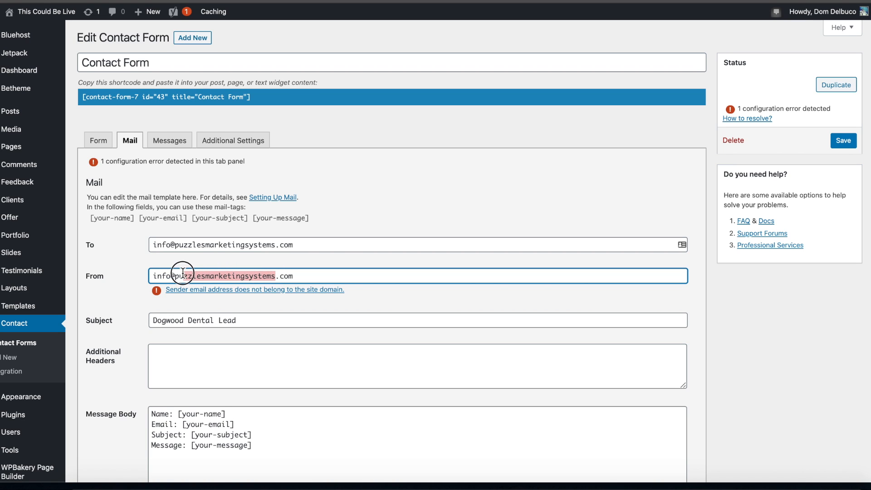
text(thiscould)
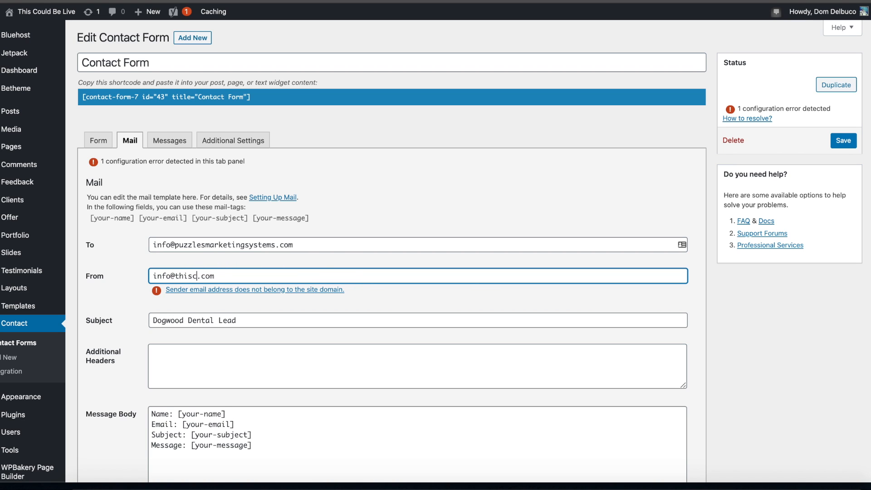
text(belive)
click(421, 256)
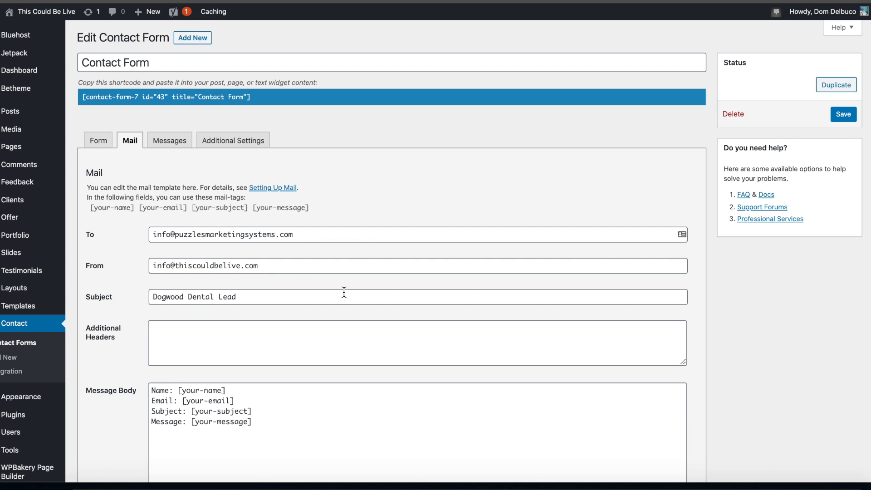
scroll(341, 290, down, 8)
click(90, 428)
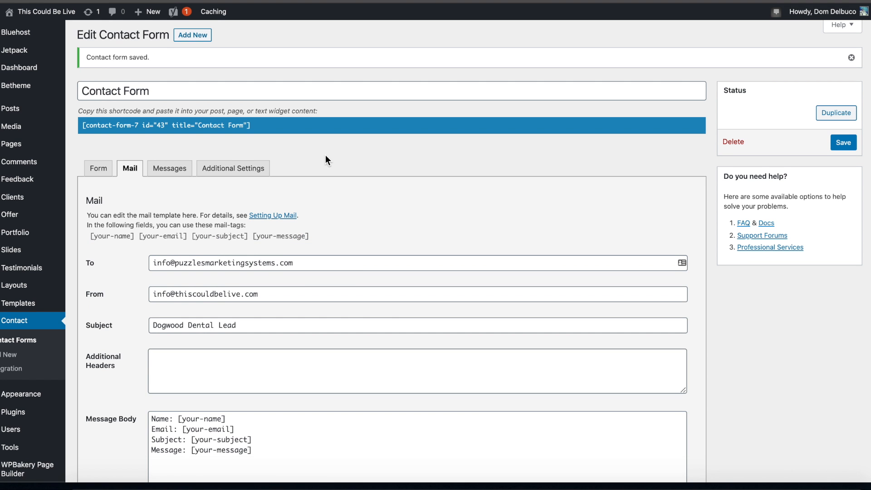
scroll(436, 93, down, 2)
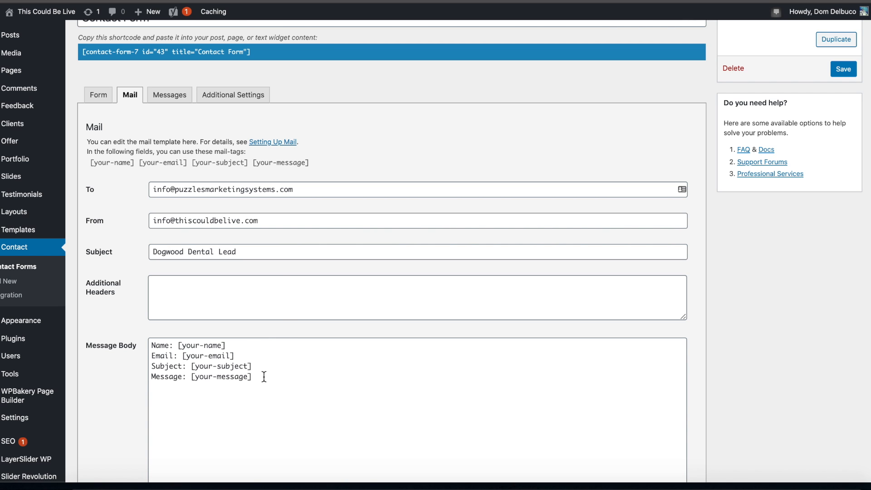
click(102, 96)
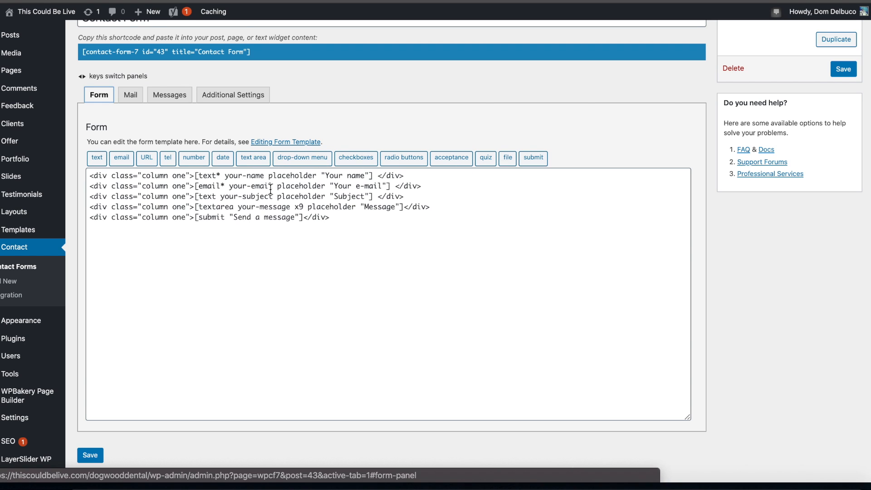
Step: Insert a required telephone tag at the end of the form template
click(395, 227)
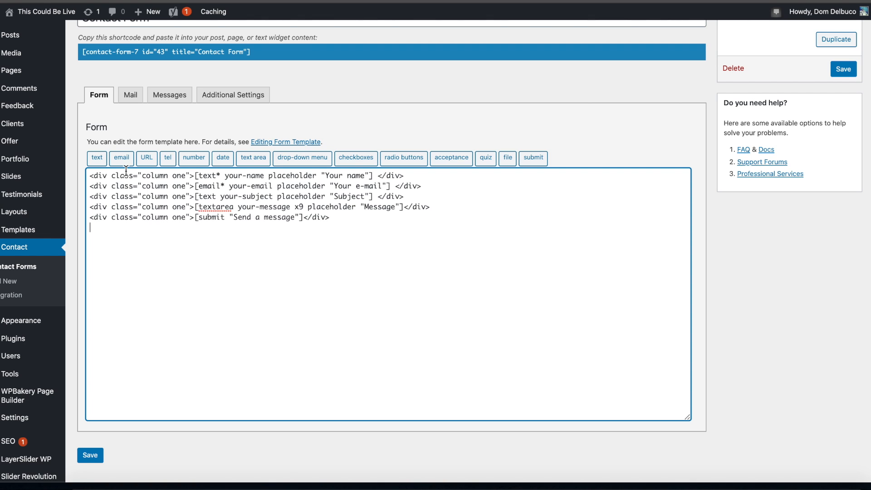
click(168, 158)
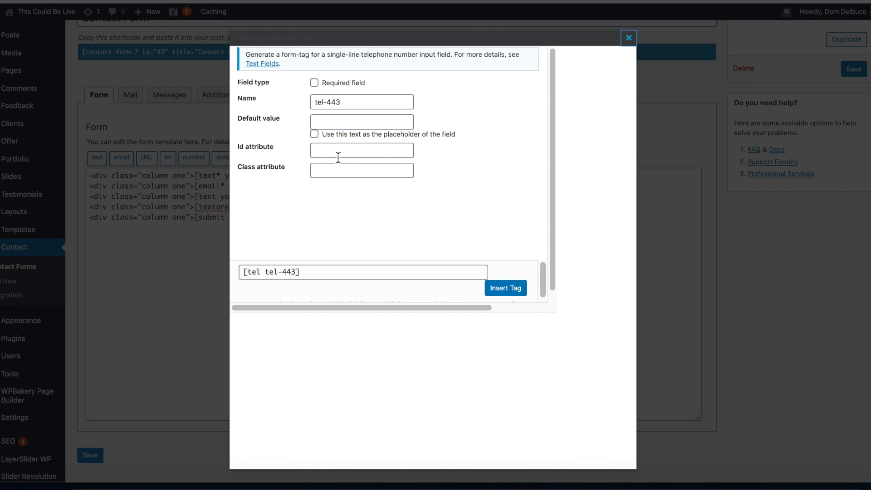
scroll(350, 108, down, 1)
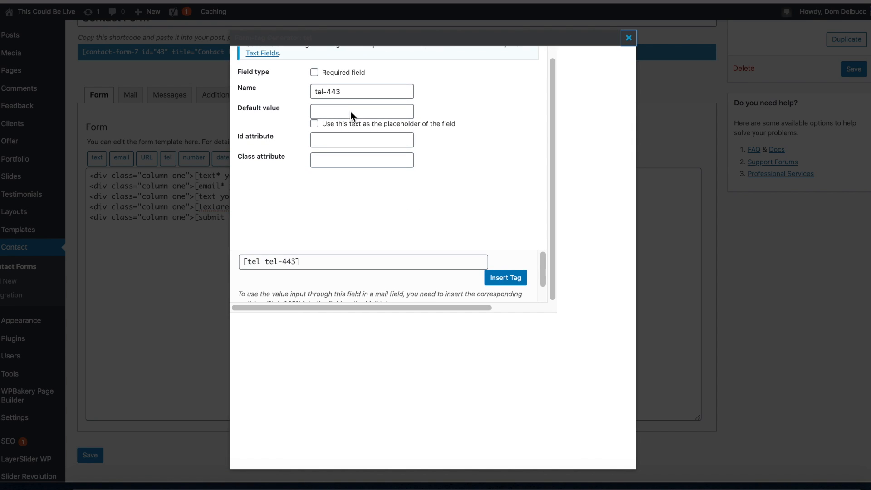
scroll(351, 113, up, 1)
click(314, 83)
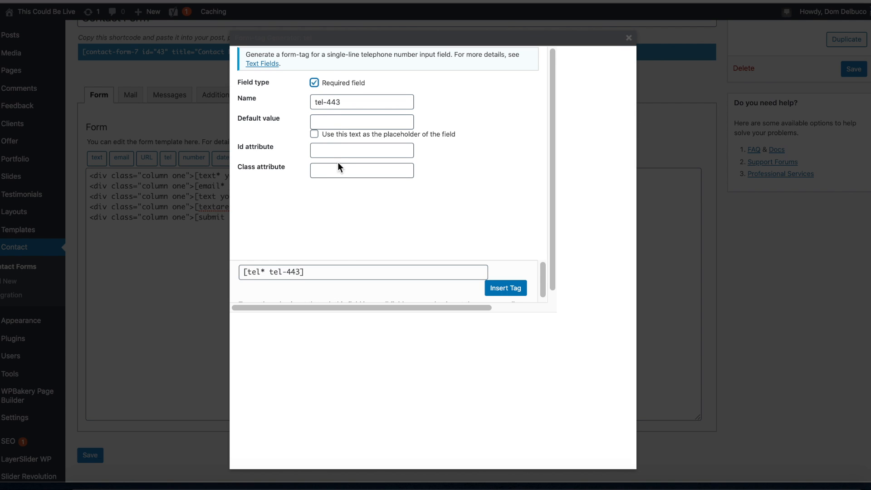
scroll(484, 292, down, 2)
click(503, 260)
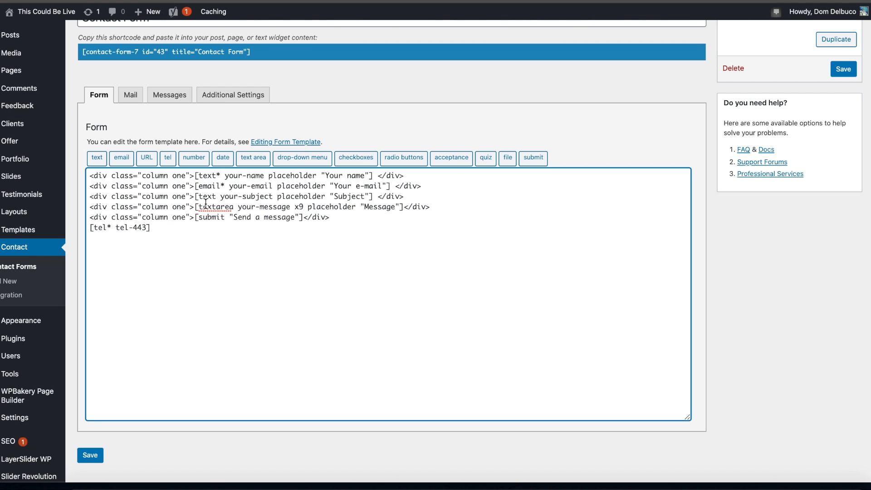
Step: Turn the subject line into a required tel* phone field with placeholder 'Phone', removing the extra tag
click(217, 196)
text(el*)
drag(162, 228, 86, 226)
key(BackSpace)
click(264, 197)
drag(264, 196, 244, 197)
text(phone)
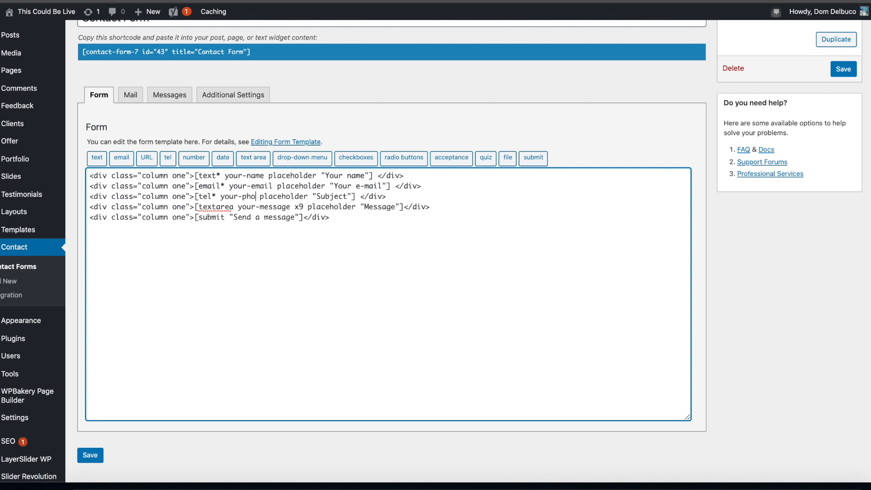
text( num)
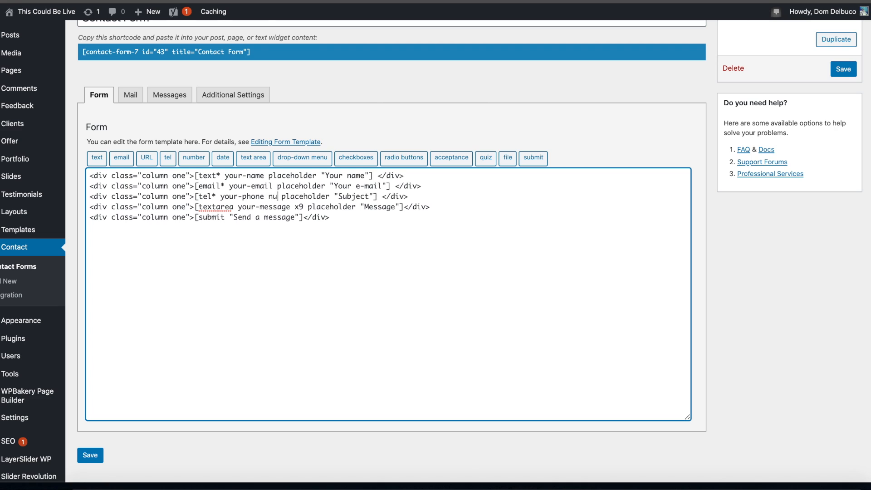
text(ber)
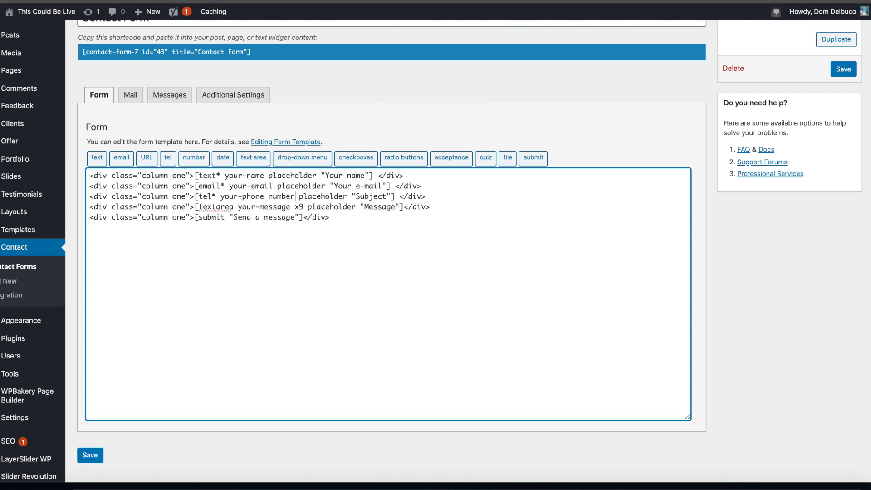
click(356, 194)
double_click(357, 194)
text(Phone)
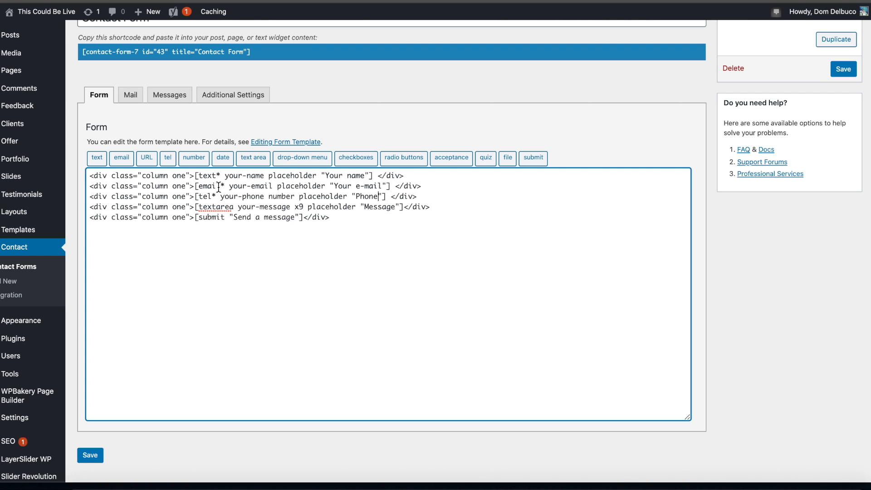
Step: Delete the email field line from the template and save the form
drag(425, 186, 84, 185)
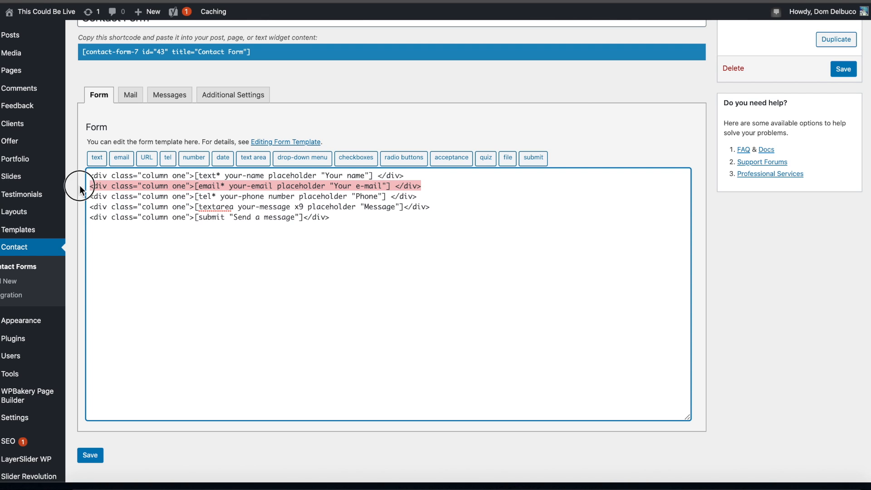
key(BackSpace)
key(BackSpace)
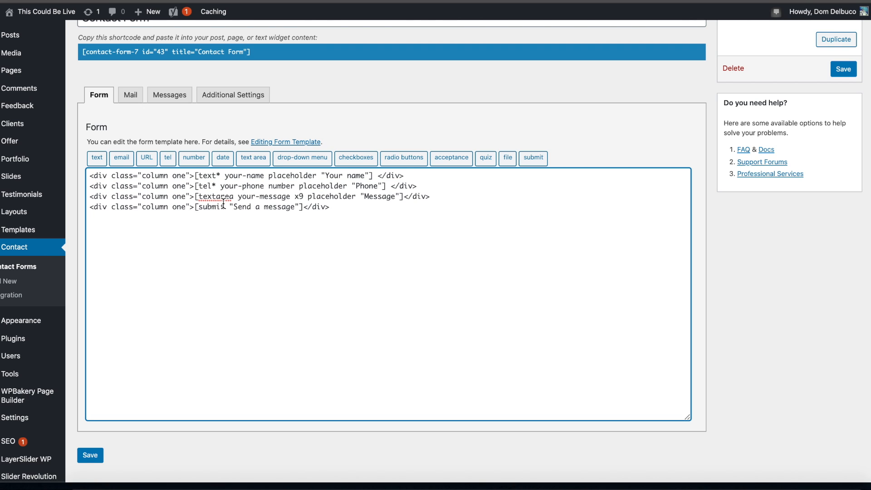
click(291, 196)
click(313, 225)
click(93, 455)
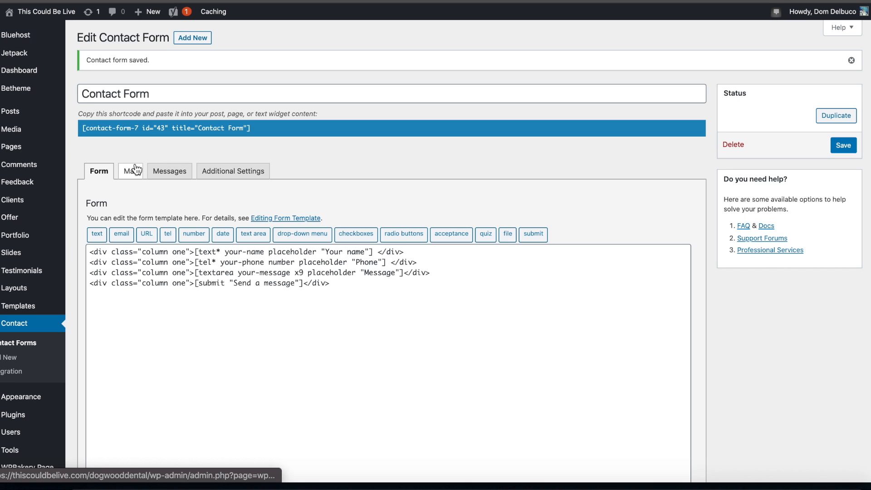
Step: In the mail body, replace the email line with 'Phone: [your-phone]' and remove the Subject line
click(134, 173)
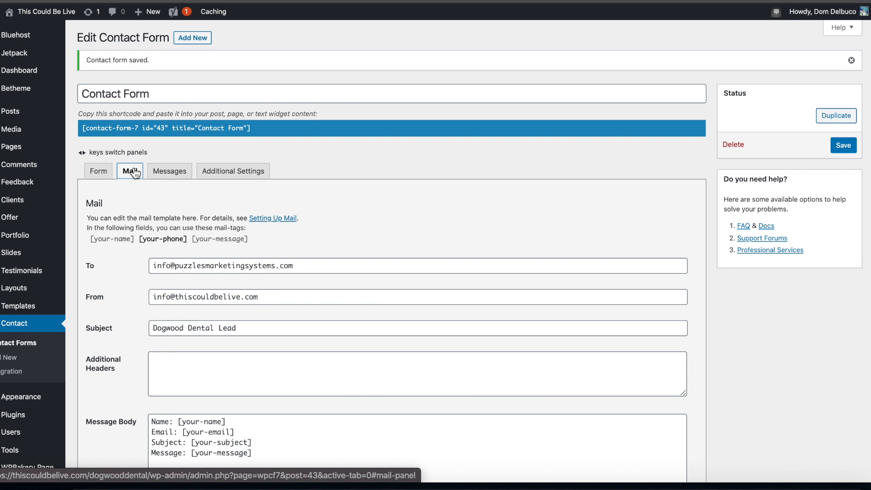
scroll(324, 190, down, 1)
scroll(278, 225, down, 1)
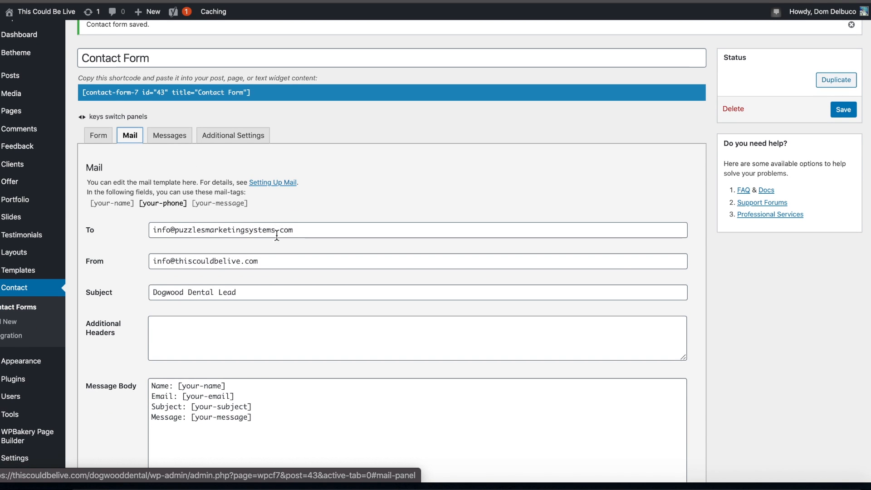
drag(137, 202, 189, 204)
key(ctrl+c)
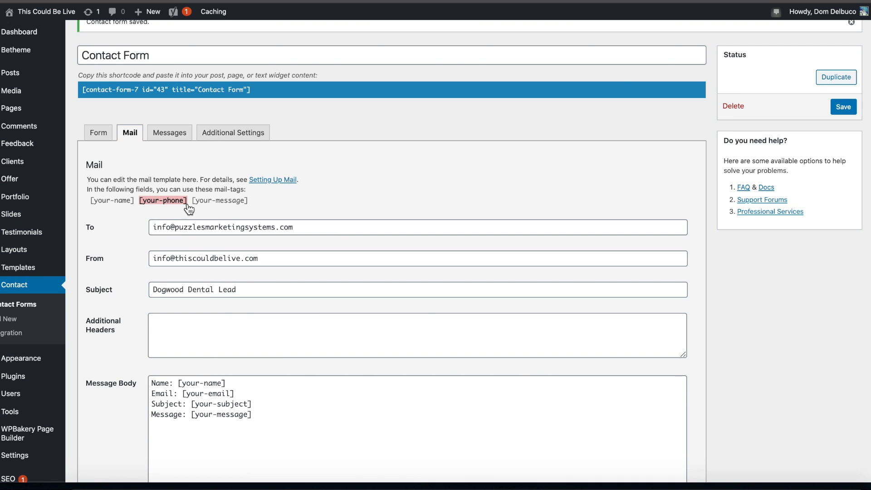
drag(244, 393, 153, 393)
key(ctrl+v)
text(Phone)
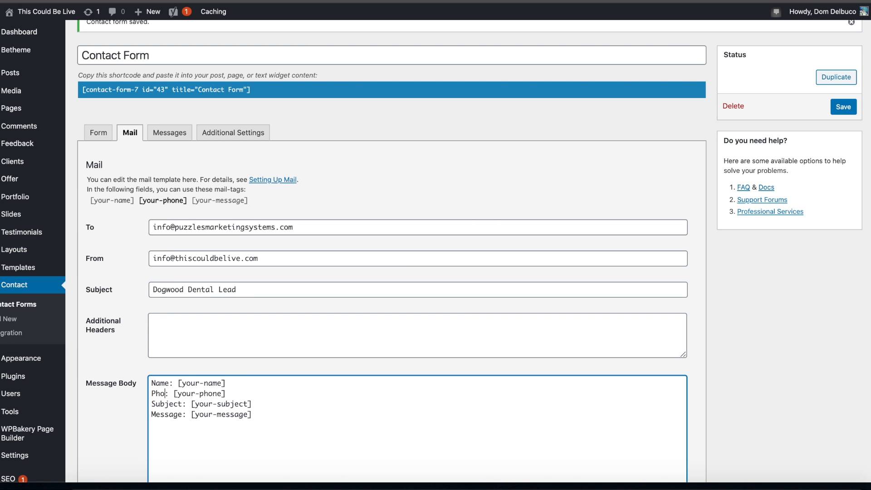
drag(260, 403, 146, 408)
key(BackSpace)
key(BackSpace)
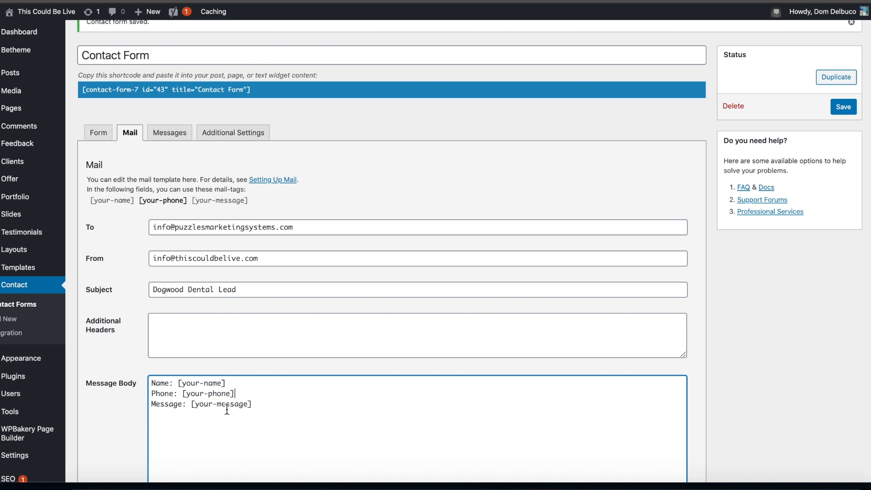
Step: Put [your-name] before 'Dogwood Dental Lead' in the mail subject and save
drag(227, 383, 177, 383)
key(ctrl+c)
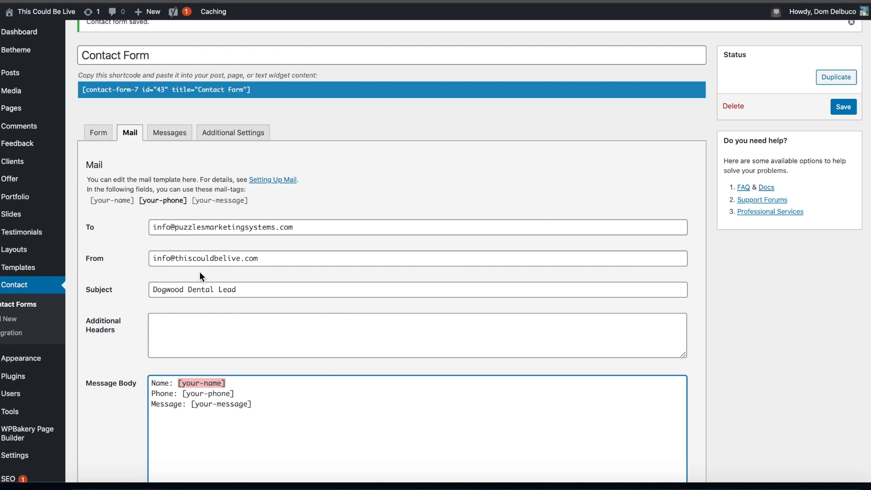
click(155, 289)
key(ctrl+v)
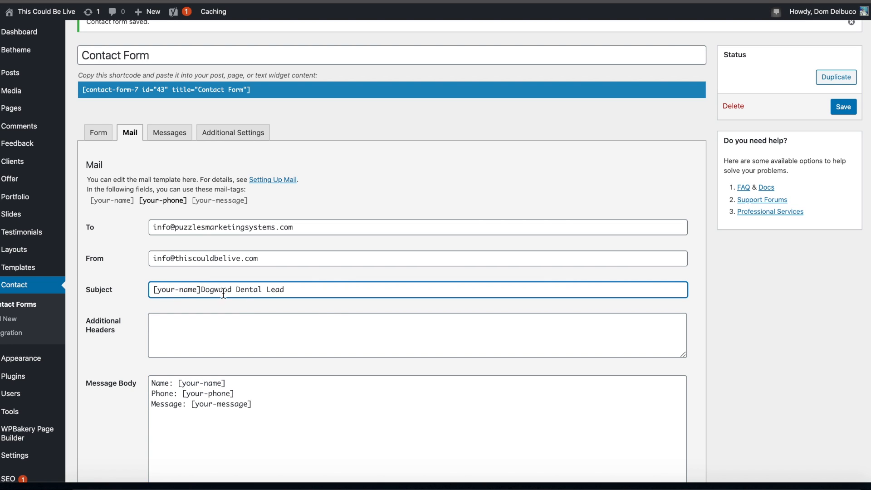
scroll(310, 330, down, 1)
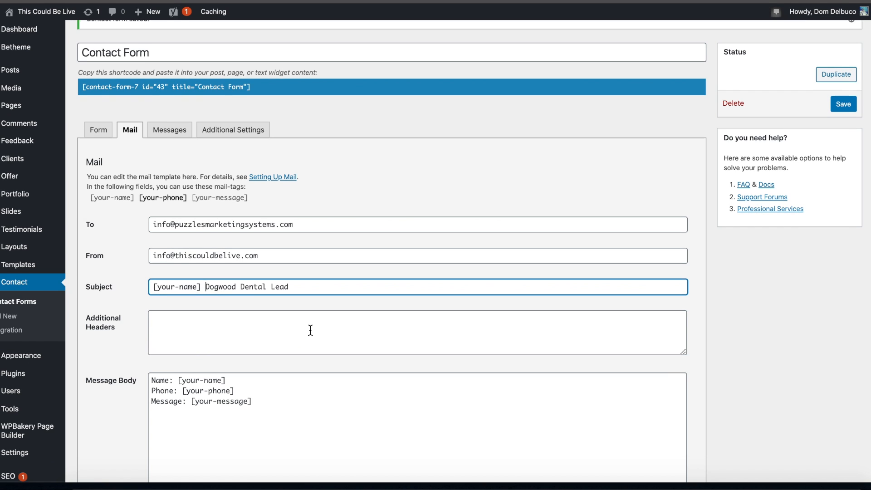
scroll(310, 330, down, 7)
click(94, 422)
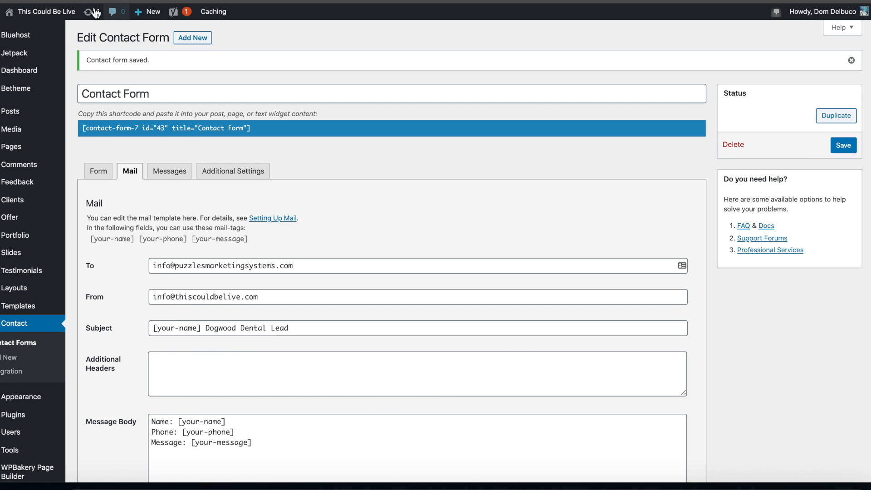
Step: Submit the live Contact page form with name 'Test', phone 123123 and message 'T'
click(53, 31)
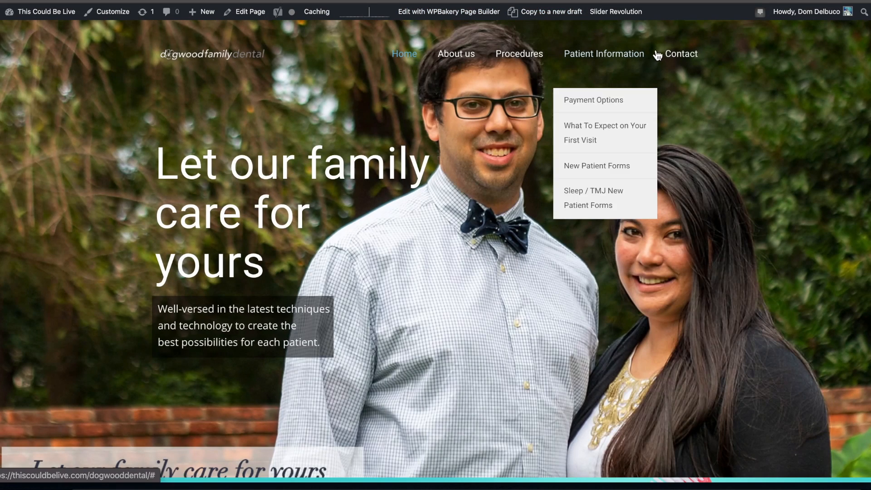
click(675, 59)
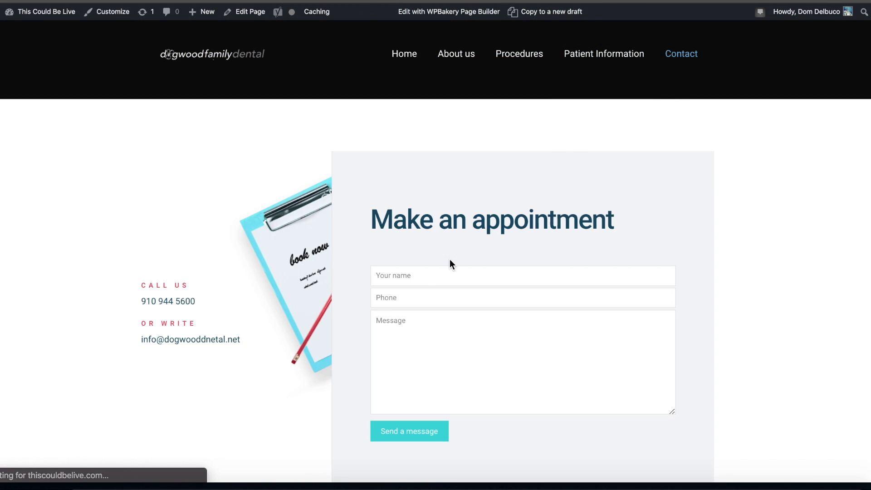
click(424, 277)
text(Test)
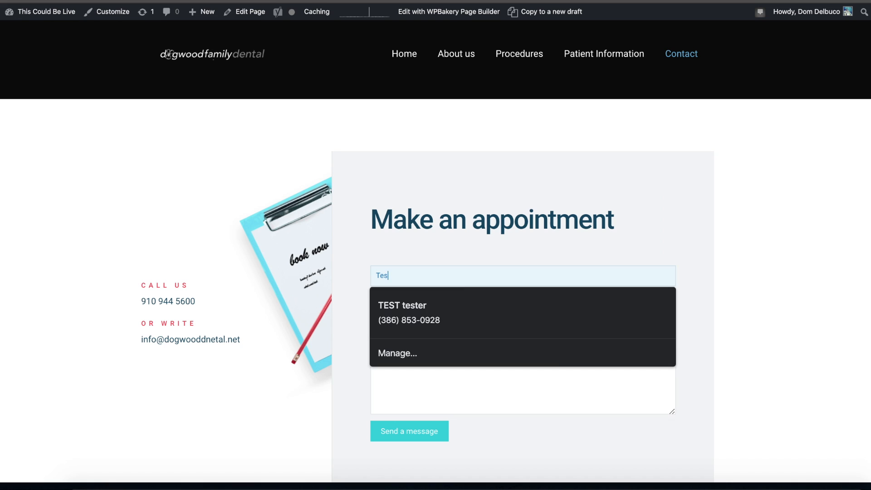
key(Tab)
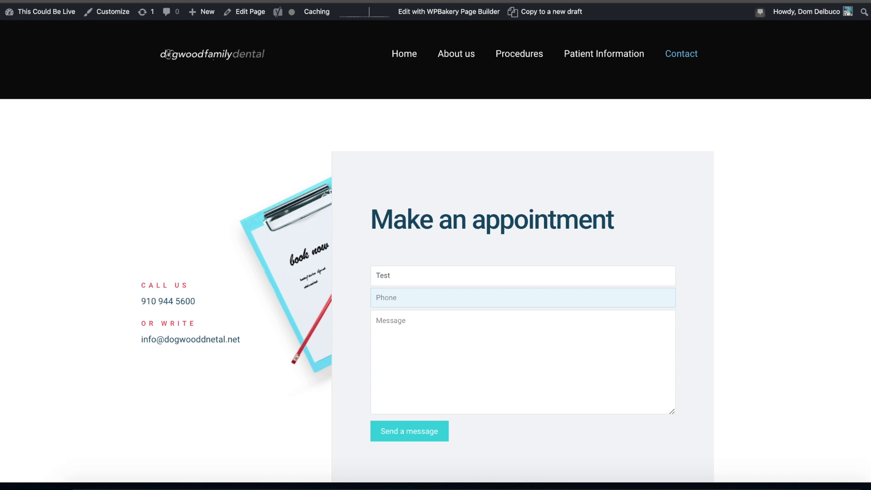
text(1231231234)
key(Tab)
text(T)
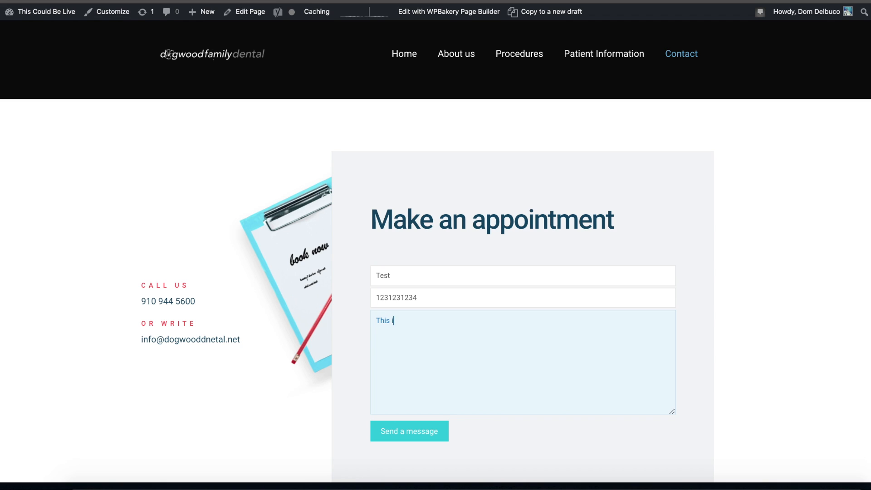
click(434, 430)
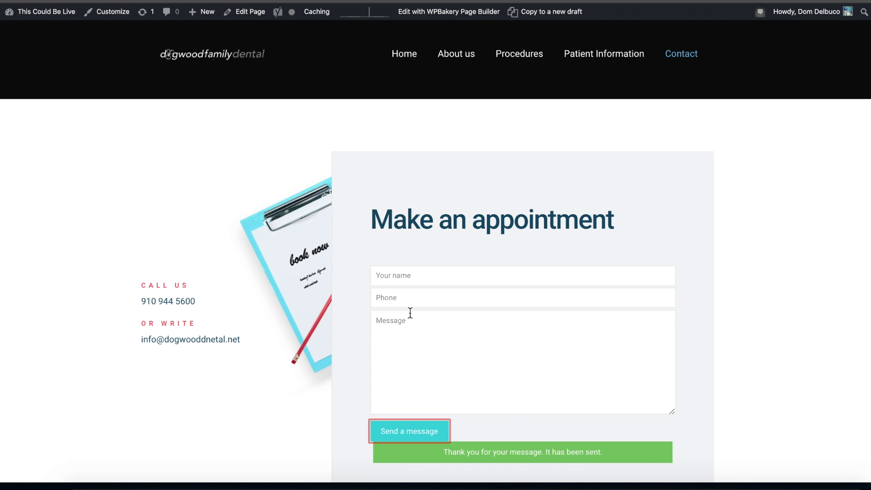
drag(462, 451, 488, 451)
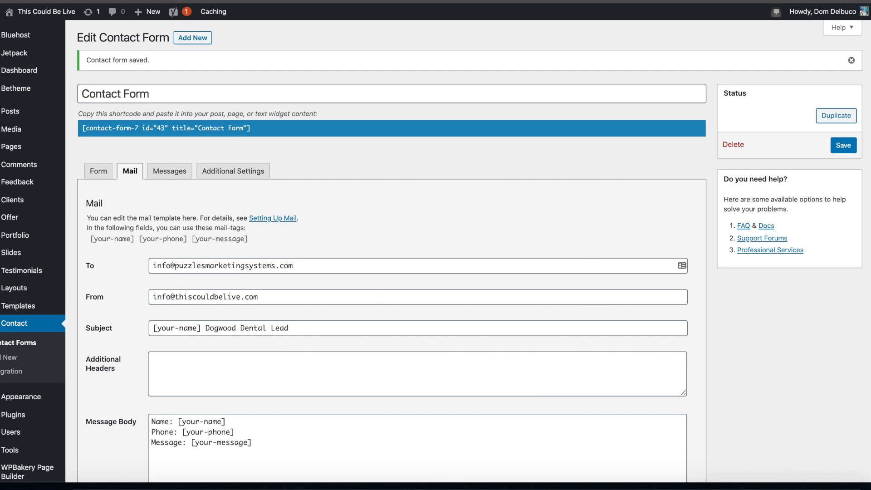
Step: Replace 'It has been sent.' in the success message with 'We will get back to you shortly!' and save
click(231, 169)
click(165, 176)
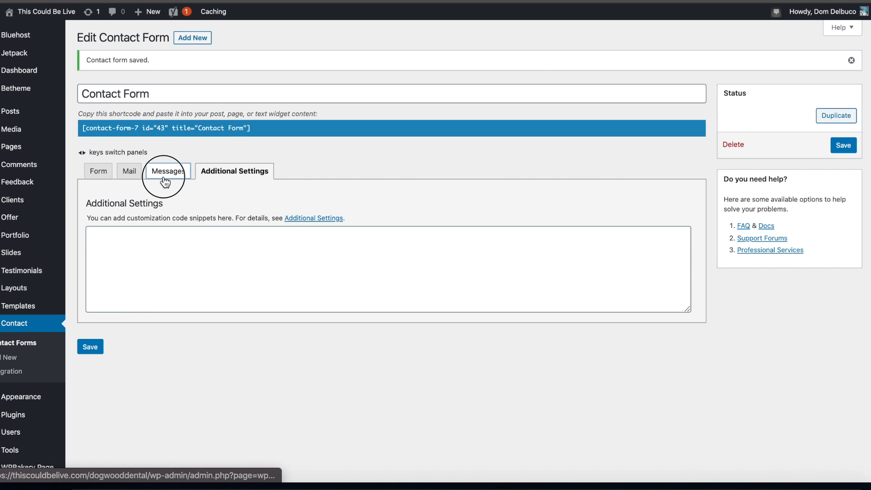
drag(259, 245, 189, 243)
text(We will g)
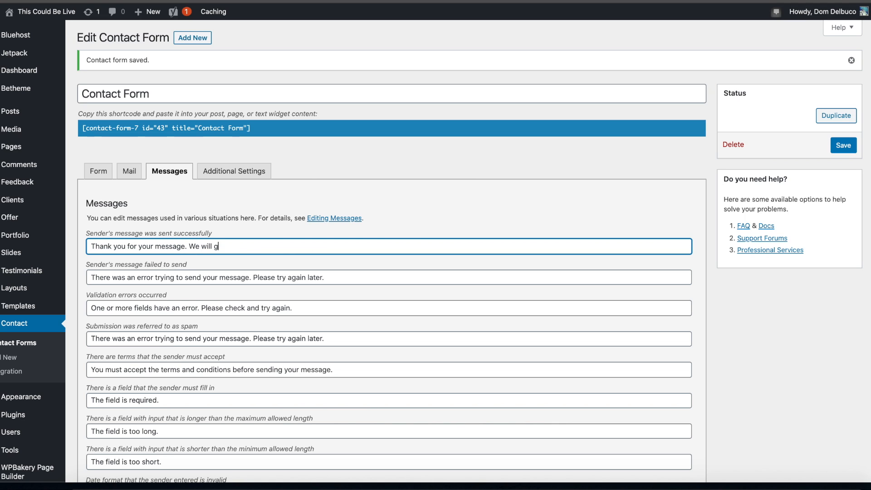
text(et back to you shortly!)
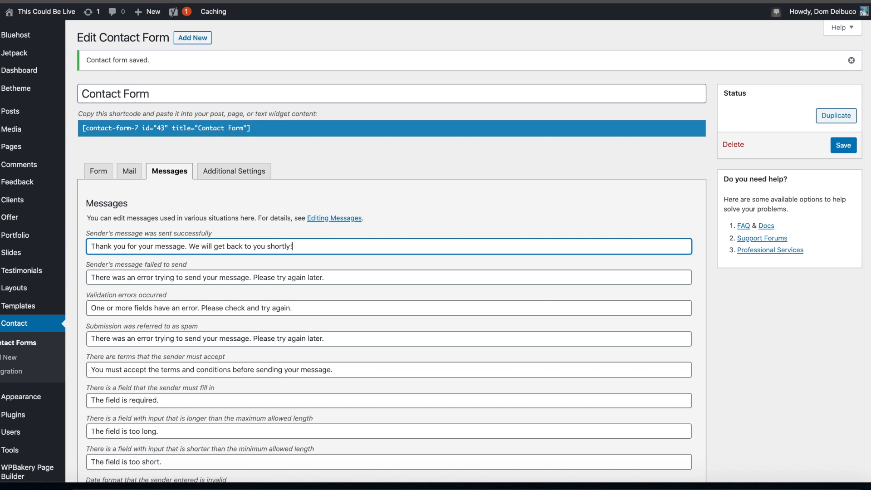
scroll(280, 264, down, 12)
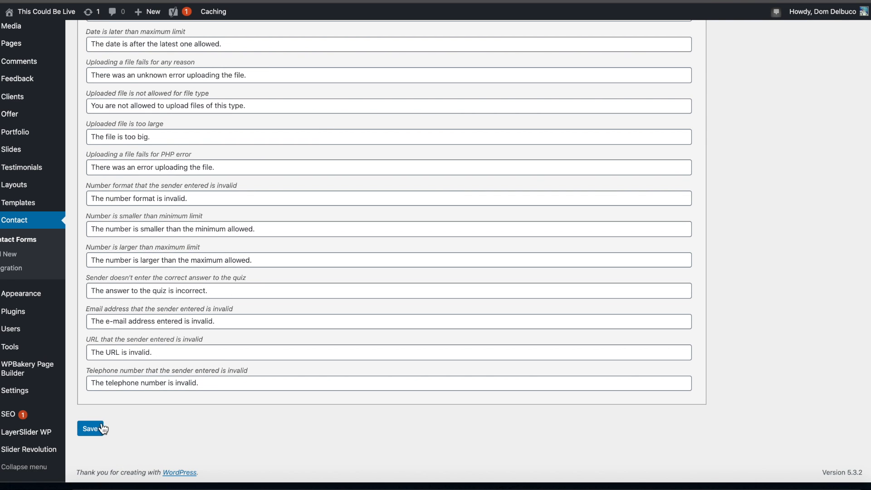
click(90, 427)
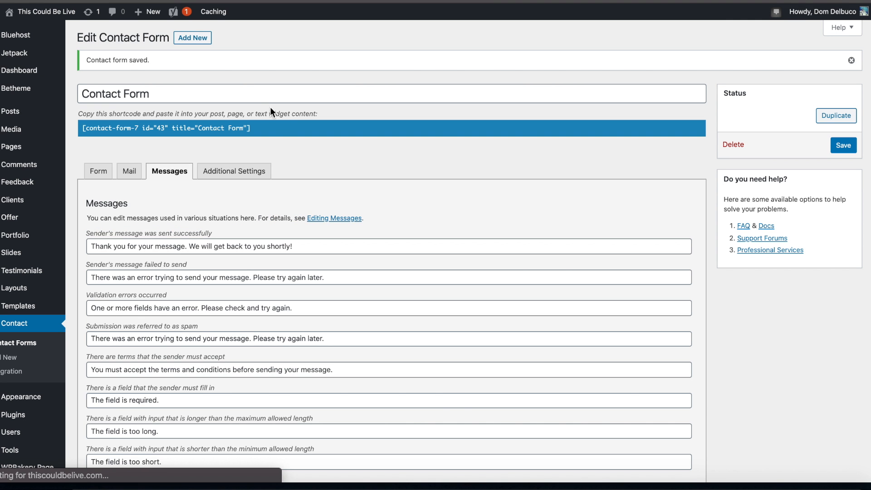
scroll(271, 72, down, 1)
scroll(270, 72, up, 2)
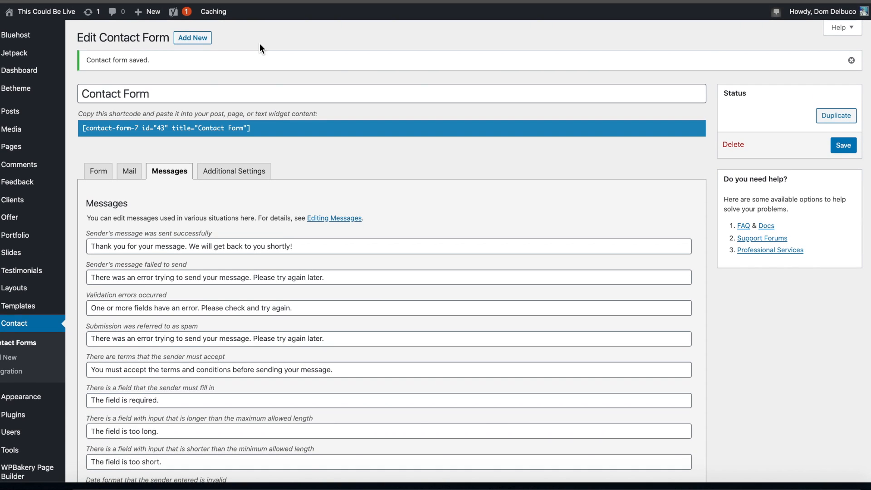
click(269, 130)
Step: In Gmail, inspect the 'Test Dogwood Dental Lead' email's subject, sender address and Name line
click(129, 130)
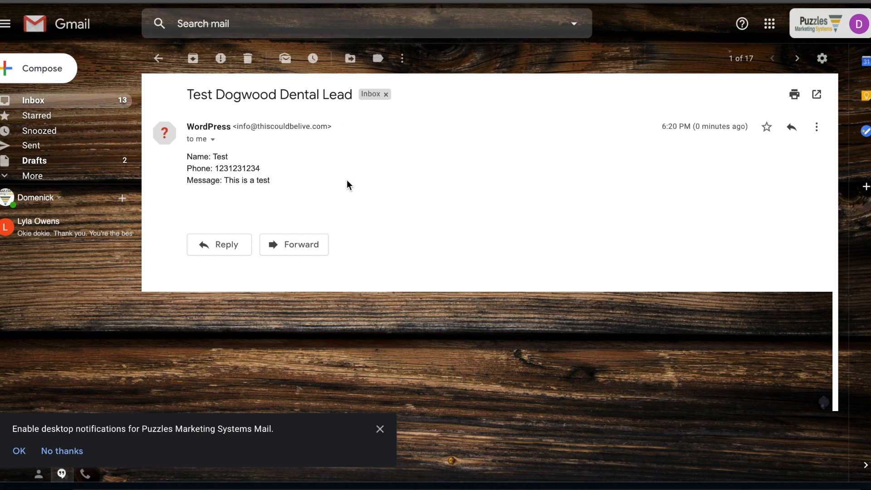
click(189, 92)
double_click(189, 93)
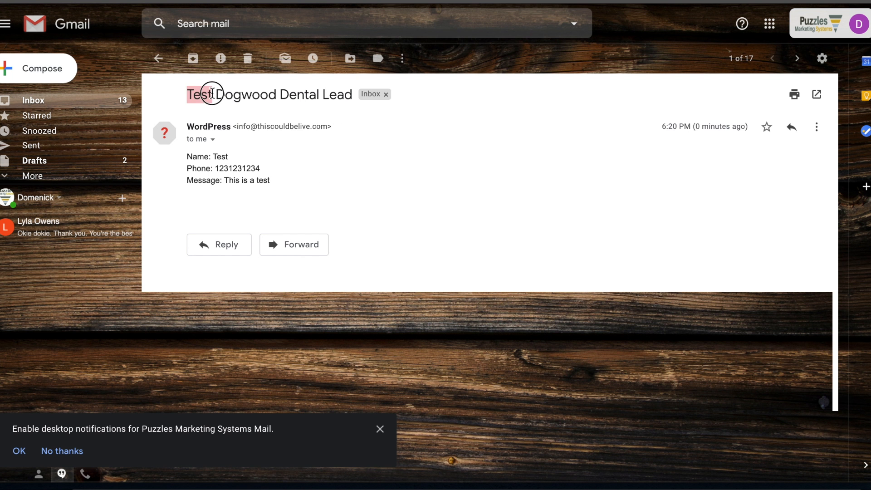
click(272, 181)
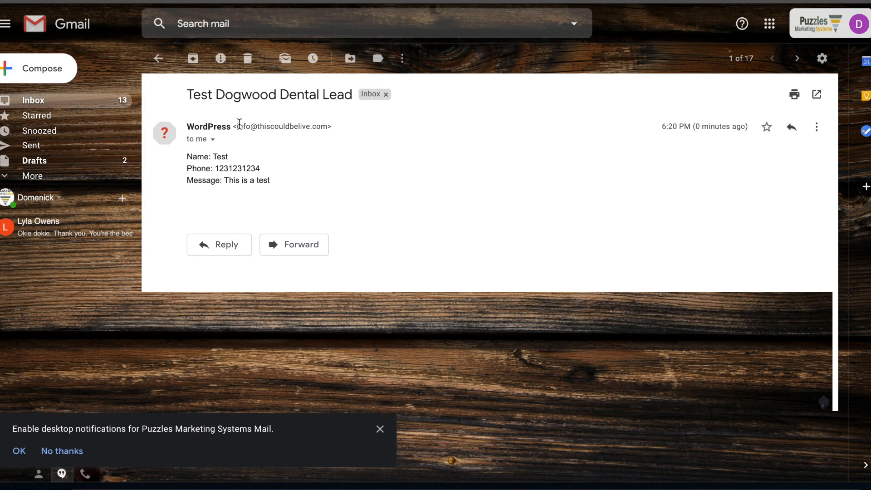
drag(239, 123, 334, 120)
click(339, 133)
drag(338, 157, 404, 101)
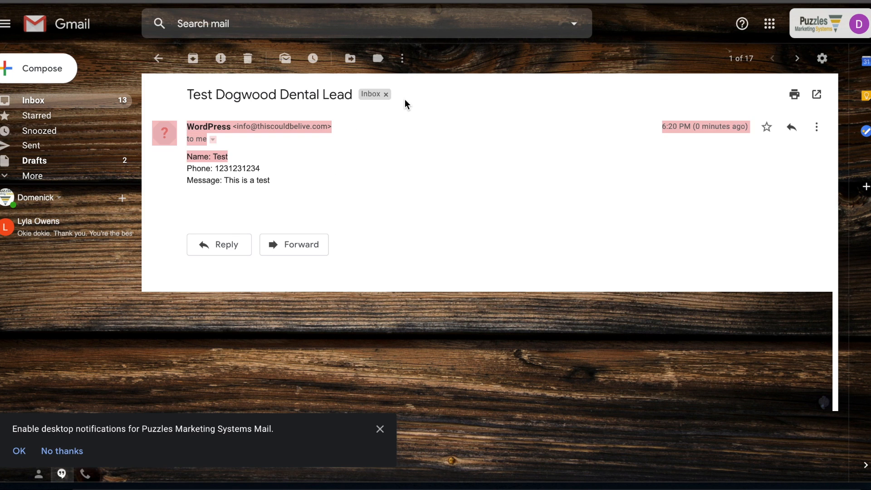
click(436, 167)
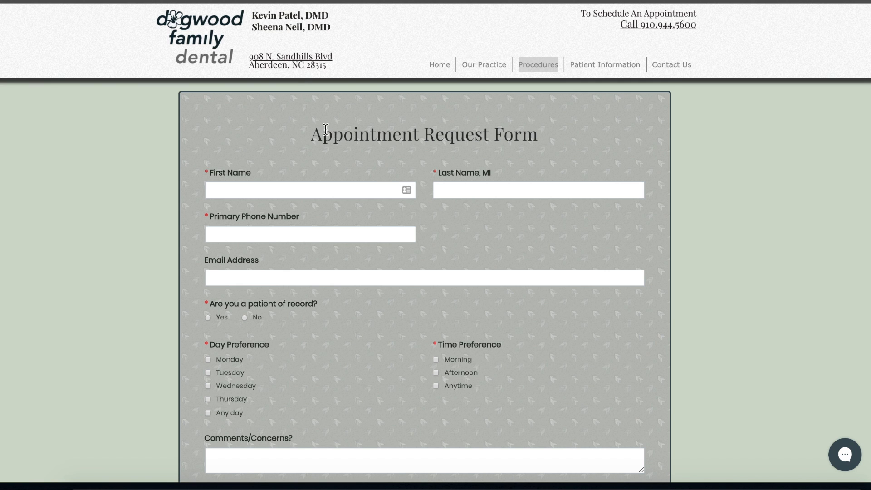
click(311, 132)
drag(311, 132, 552, 144)
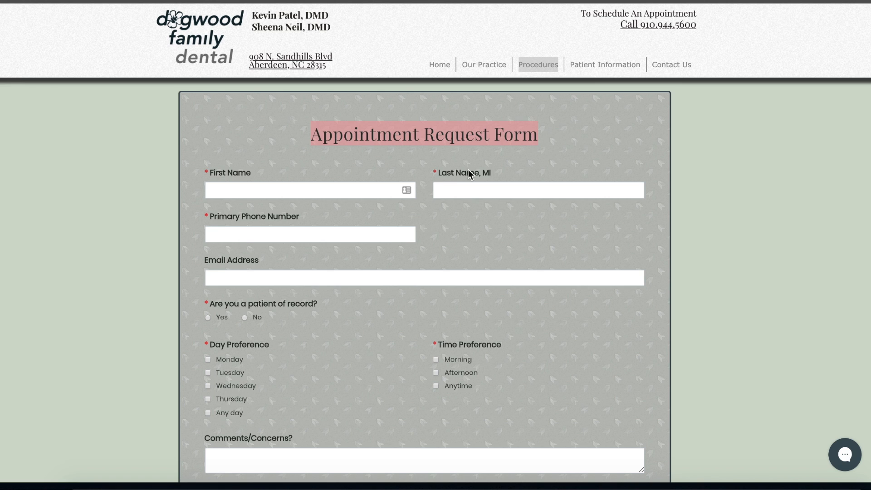
scroll(408, 285, down, 2)
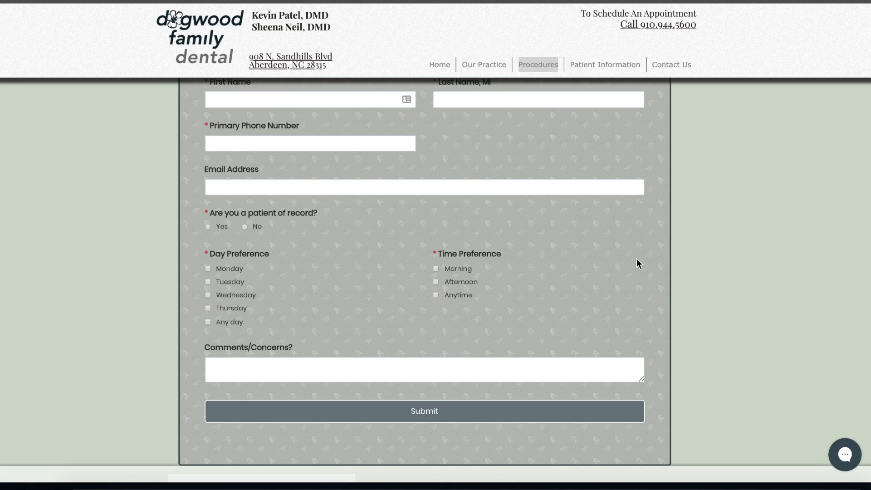
scroll(635, 259, up, 2)
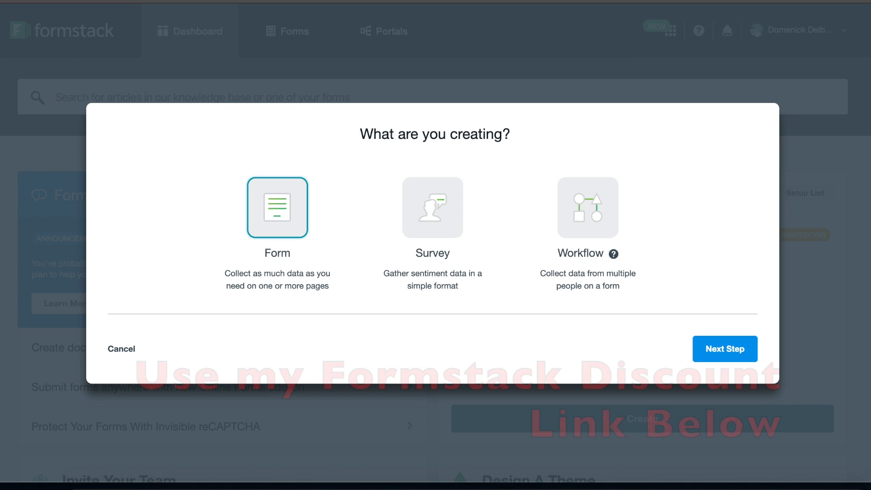
Step: Start a new Formstack form named 'Dogwood Dental'
click(727, 348)
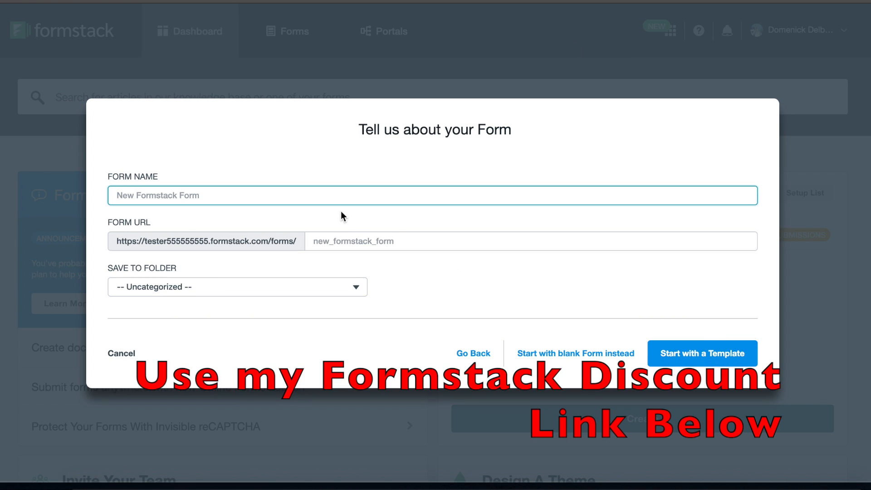
text(Dogwood Deln)
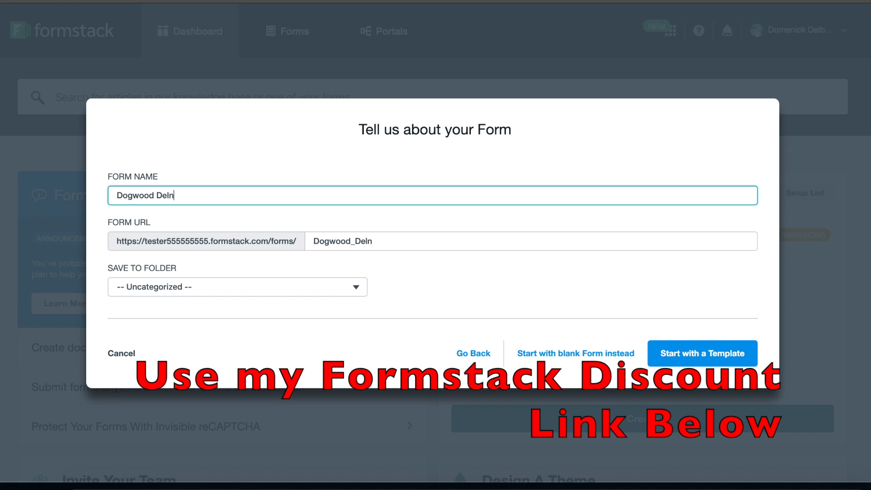
key(BackSpace)
text(ntal)
Step: Start from a template and browse the Healthcare category, including New Patient Registration
click(674, 355)
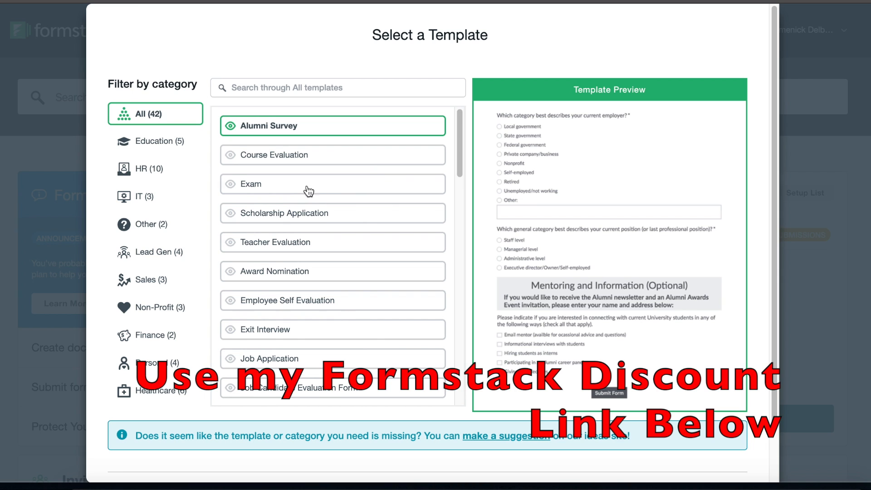
click(154, 389)
scroll(297, 209, down, 1)
scroll(560, 220, down, 1)
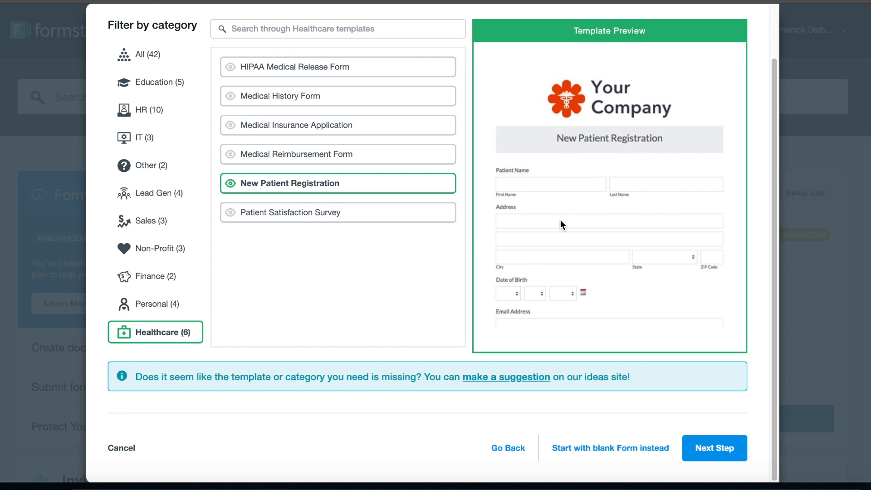
scroll(559, 220, up, 3)
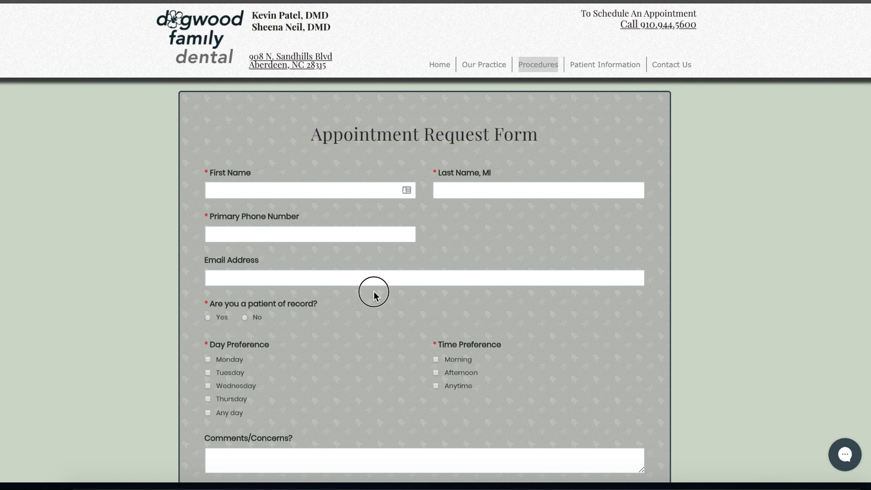
scroll(379, 313, down, 2)
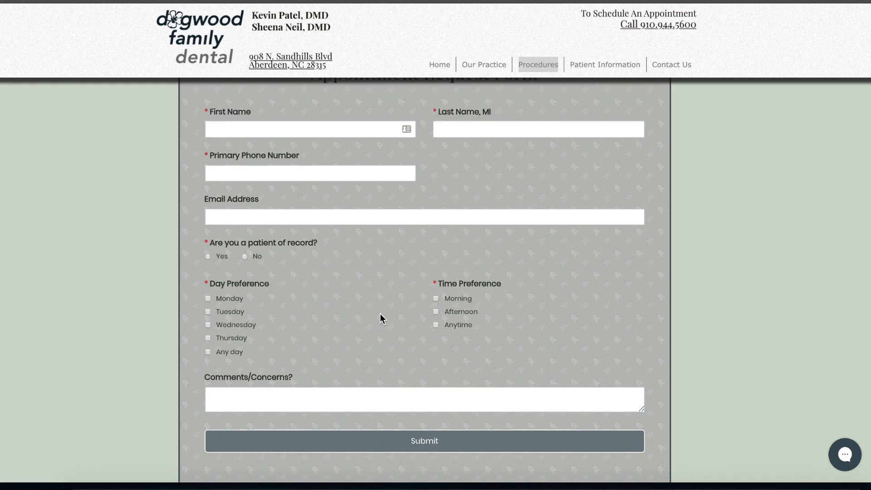
scroll(380, 313, up, 2)
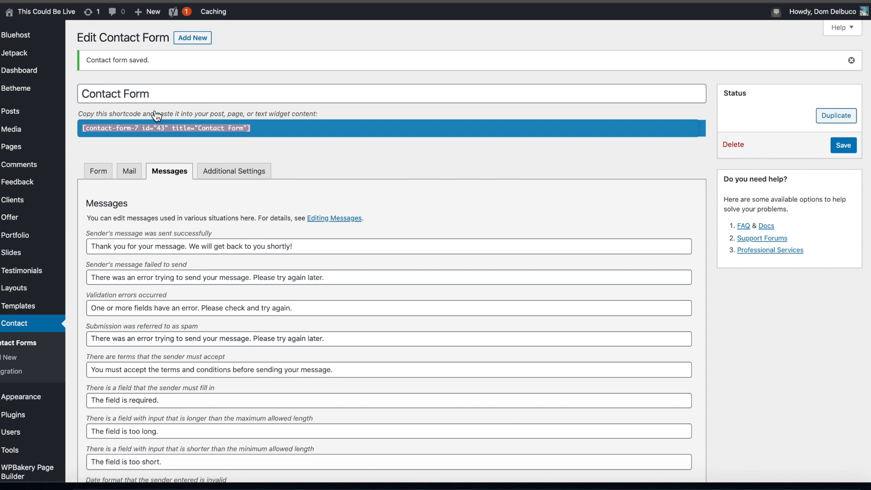
Step: Open the Form tab of the WordPress contact form editor to view its field template
click(105, 172)
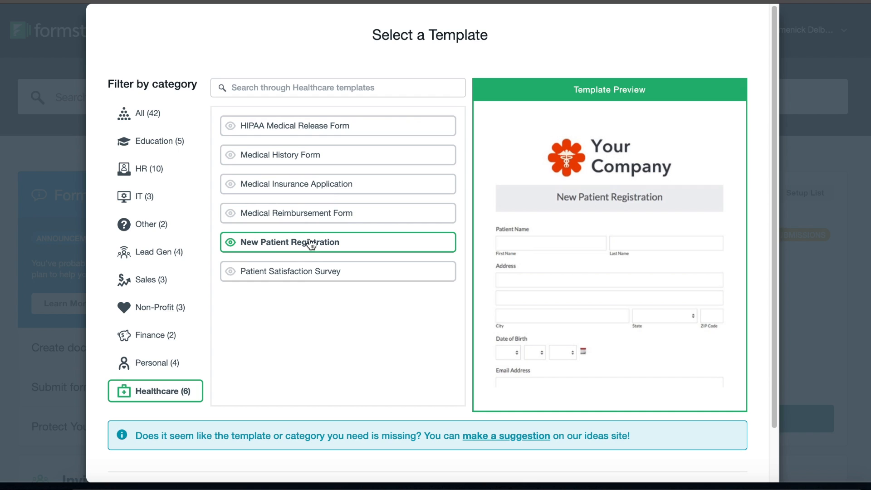
Step: Pick the Contact Form template from the Lead Gen category
click(165, 251)
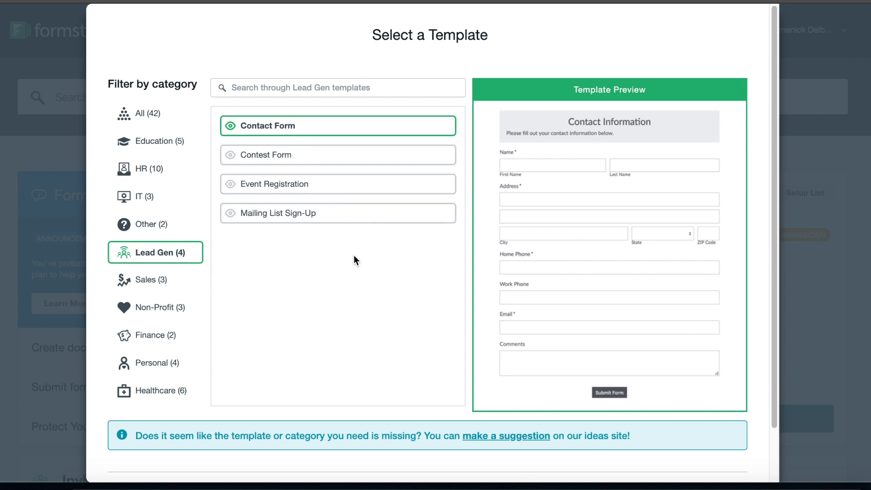
scroll(336, 246, down, 3)
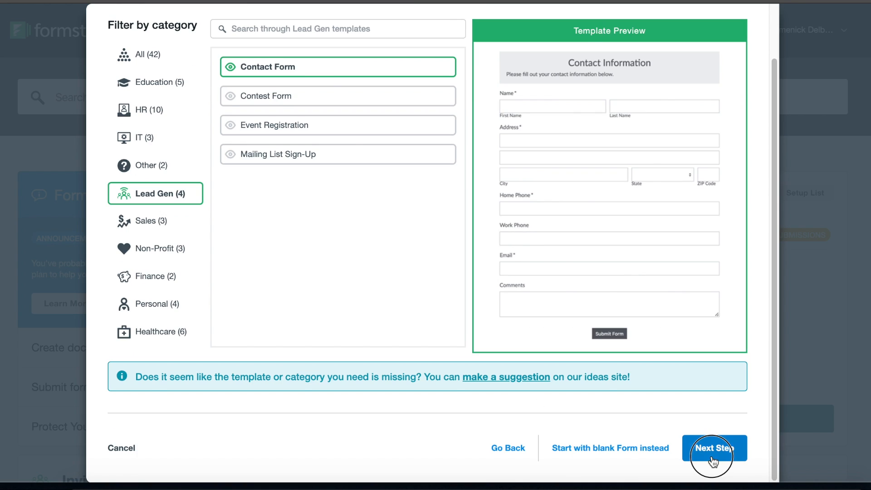
click(714, 453)
Step: Apply the Formstack Light theme and finish creating the form
scroll(480, 194, up, 2)
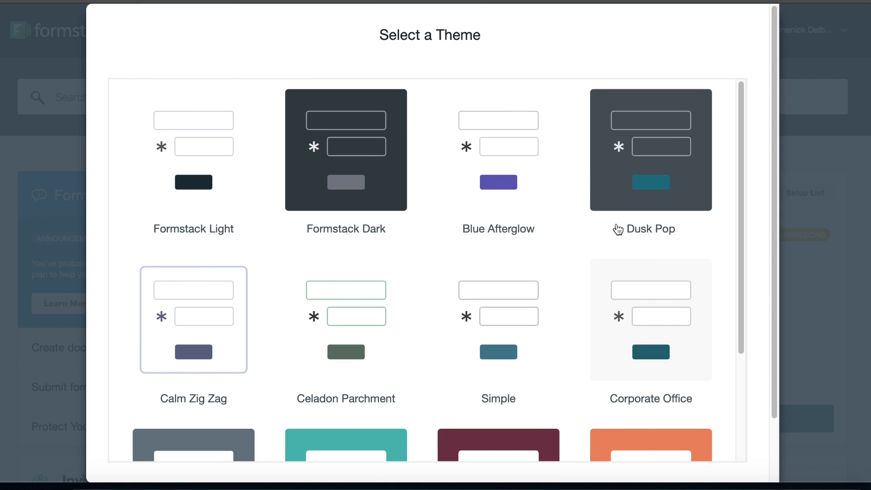
click(204, 139)
scroll(505, 253, down, 1)
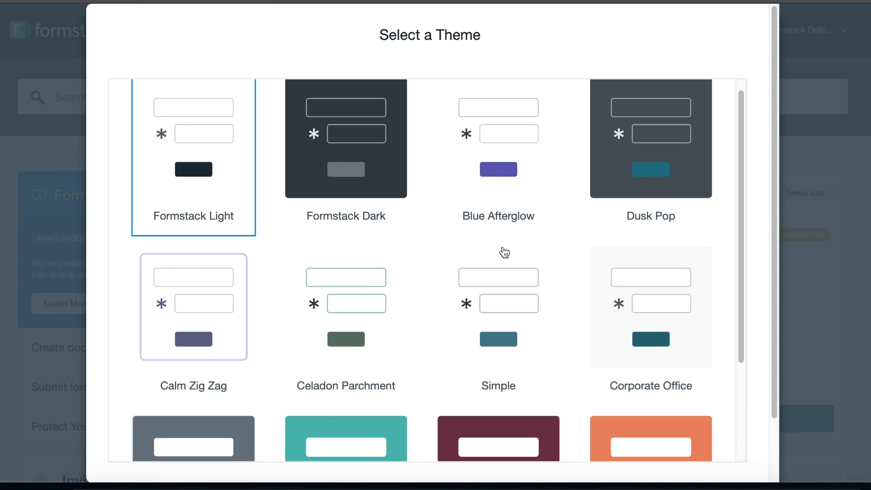
scroll(399, 209, down, 5)
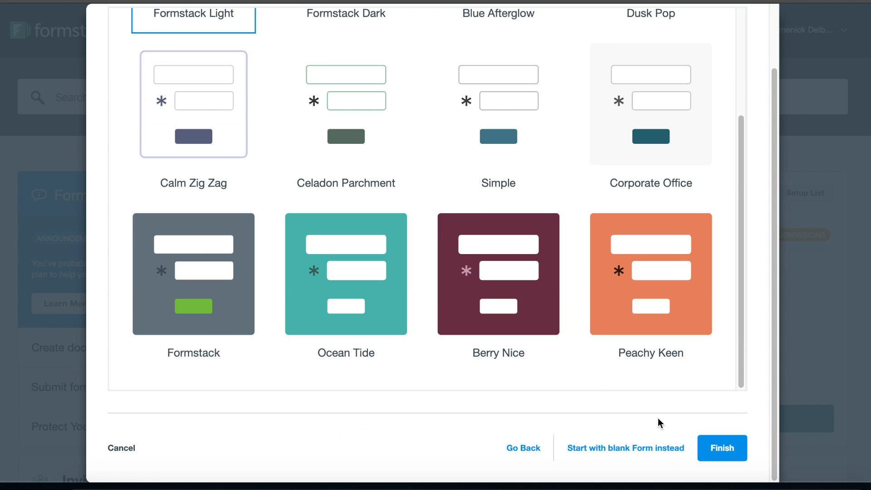
click(723, 451)
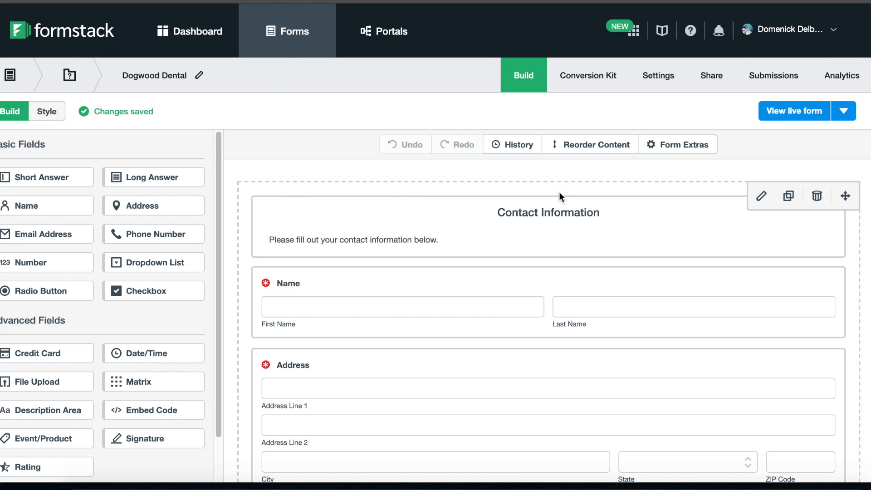
Step: Delete the Address and Work Phone fields from the form
scroll(582, 225, down, 4)
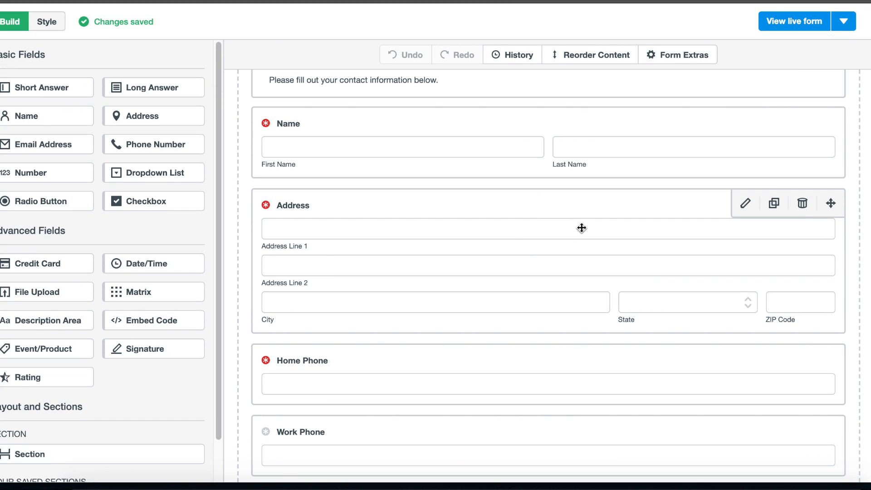
click(507, 249)
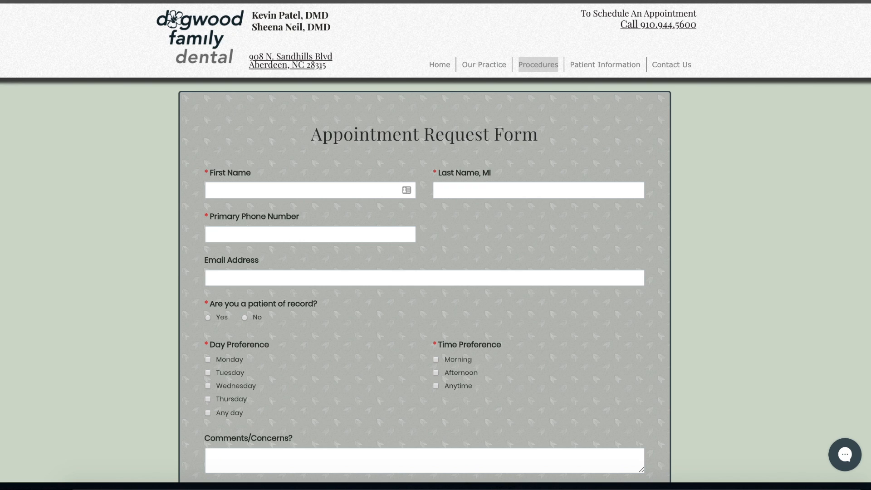
scroll(447, 270, down, 1)
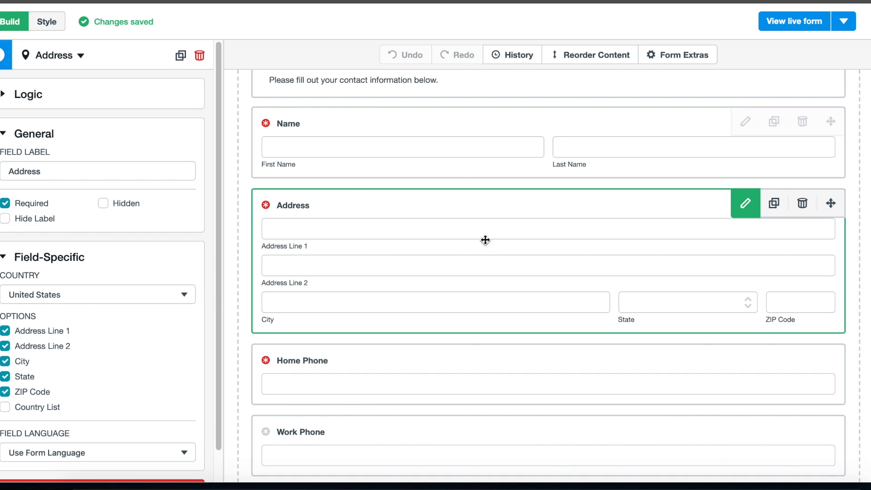
click(800, 203)
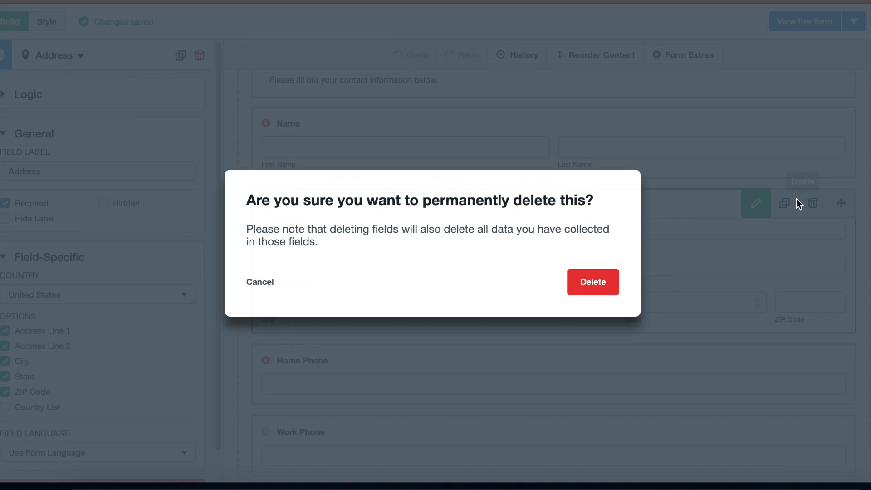
click(603, 278)
click(806, 277)
click(597, 290)
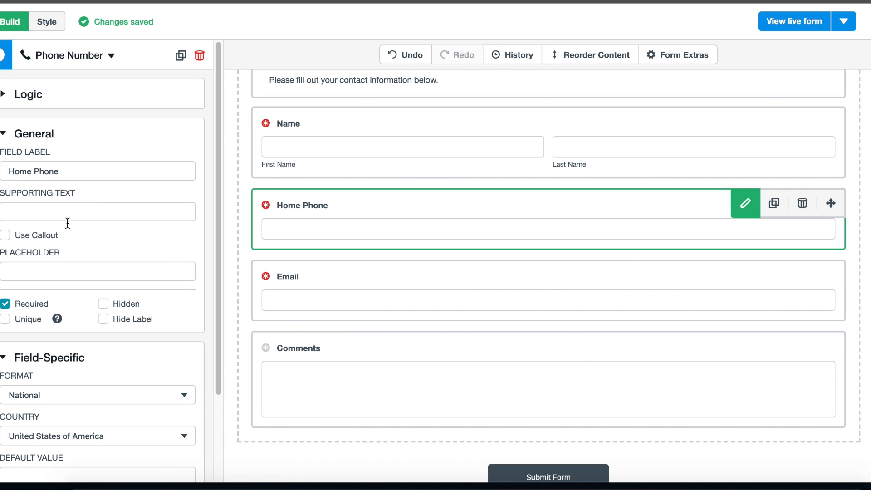
Step: Relabel the Home Phone field as 'Phone'
double_click(36, 170)
key(BackSpace)
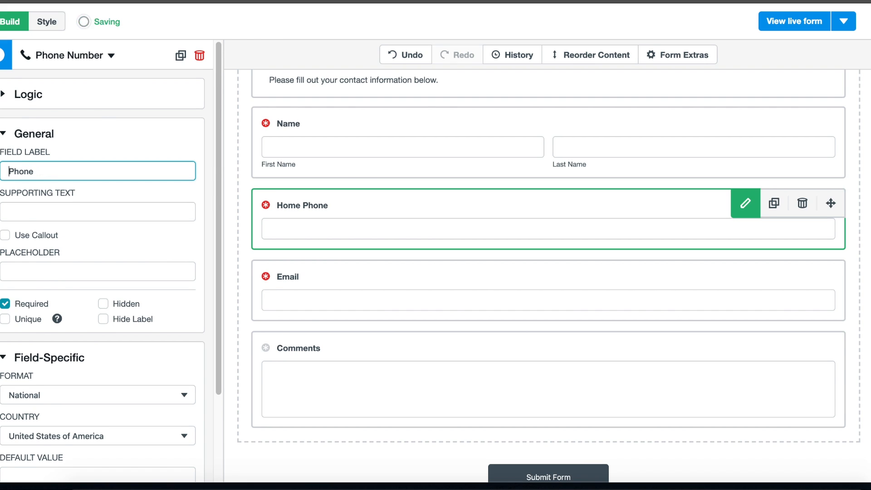
scroll(574, 157, up, 2)
click(603, 186)
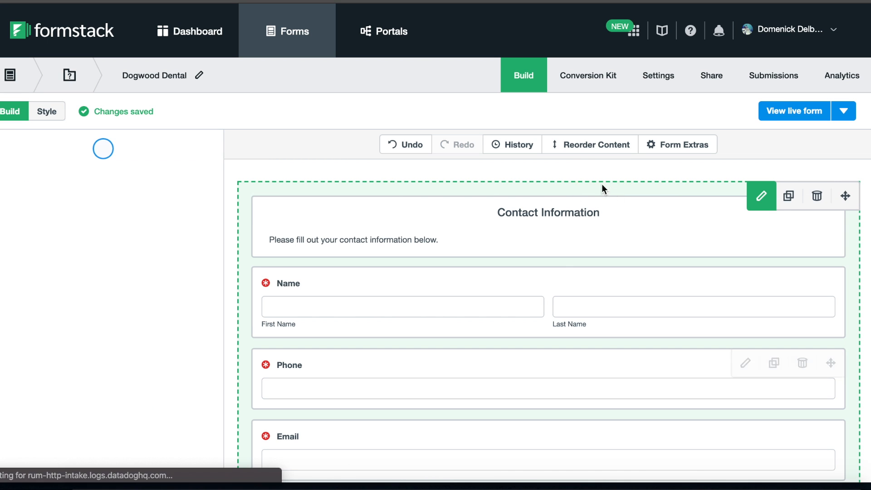
Step: Set the Contact Information section to 2 Columns
scroll(163, 221, down, 2)
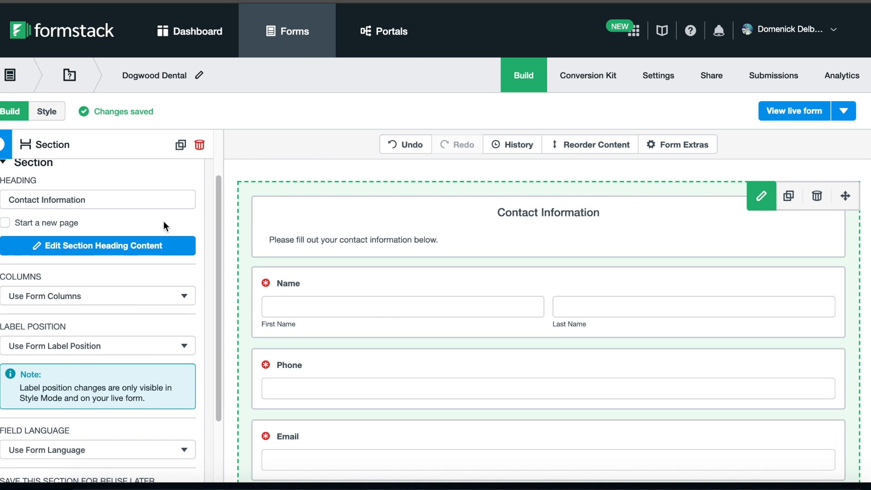
click(128, 290)
click(112, 318)
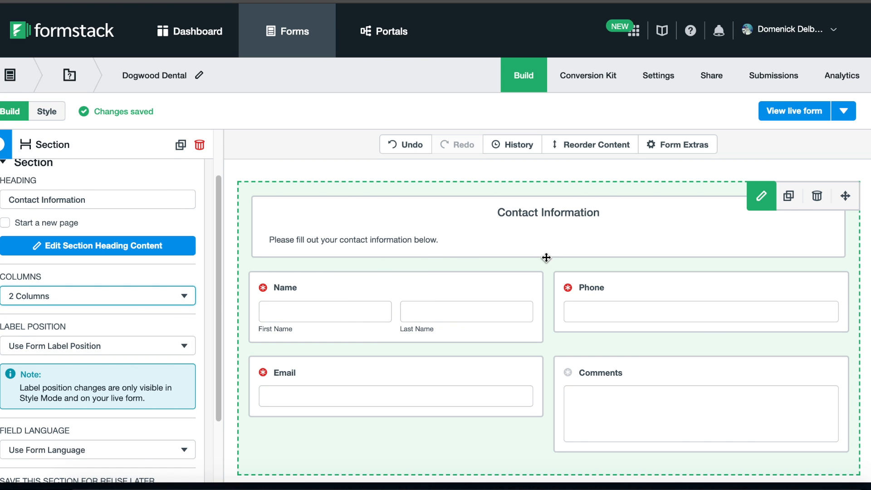
Step: Make the Name field span 2 columns
scroll(603, 295, down, 1)
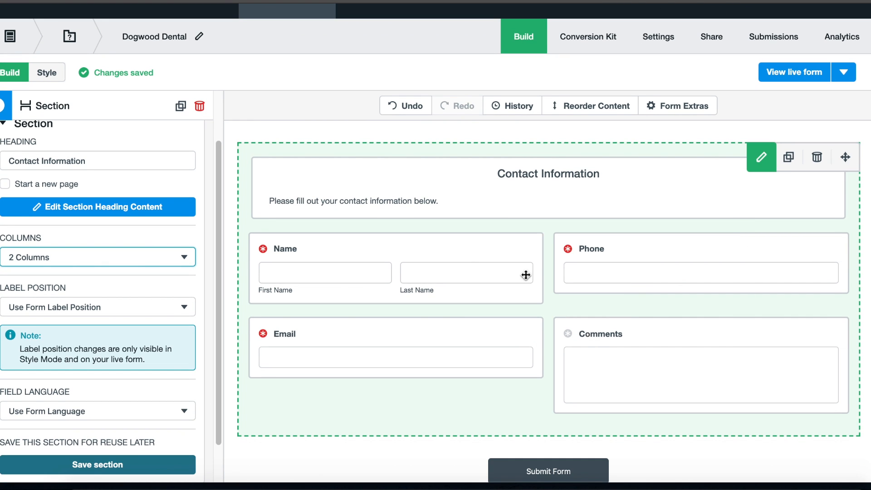
click(456, 252)
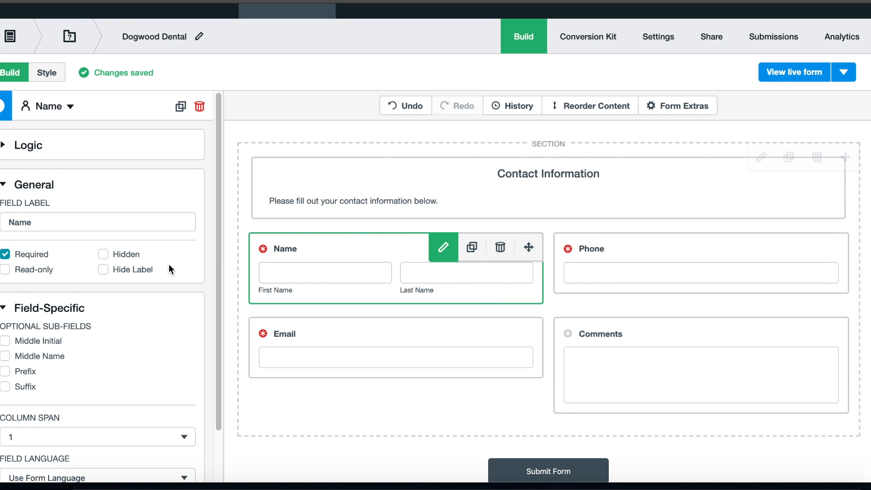
scroll(107, 247, down, 2)
click(104, 379)
click(74, 391)
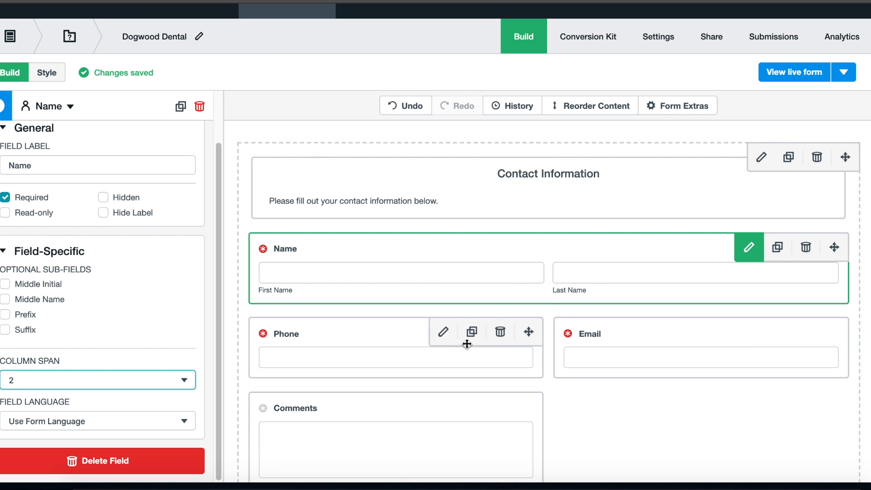
scroll(520, 344, down, 1)
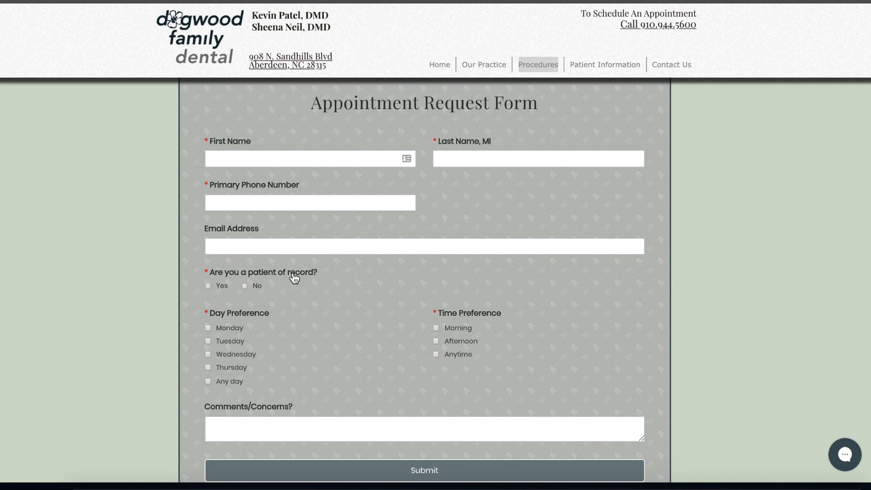
Step: Check the Yes/No answers on the existing website form and inspect the Comments and Email fields
click(217, 286)
click(253, 285)
click(258, 286)
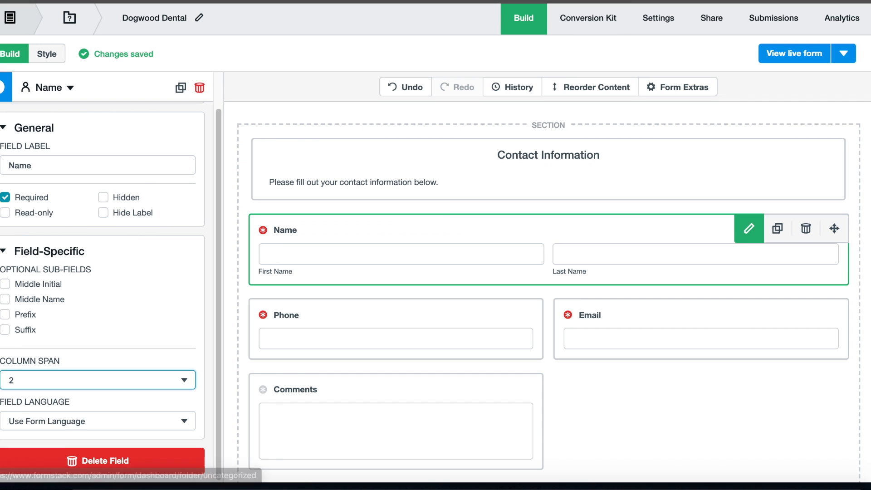
scroll(535, 268, down, 1)
click(376, 369)
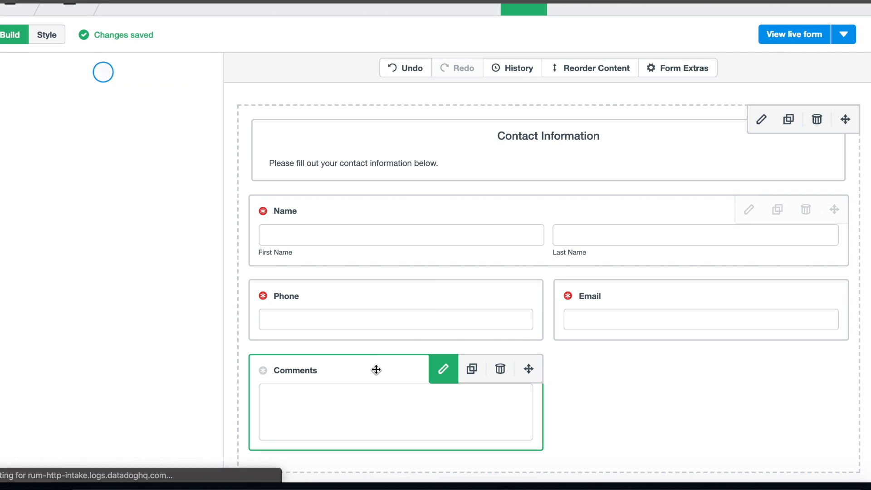
click(589, 313)
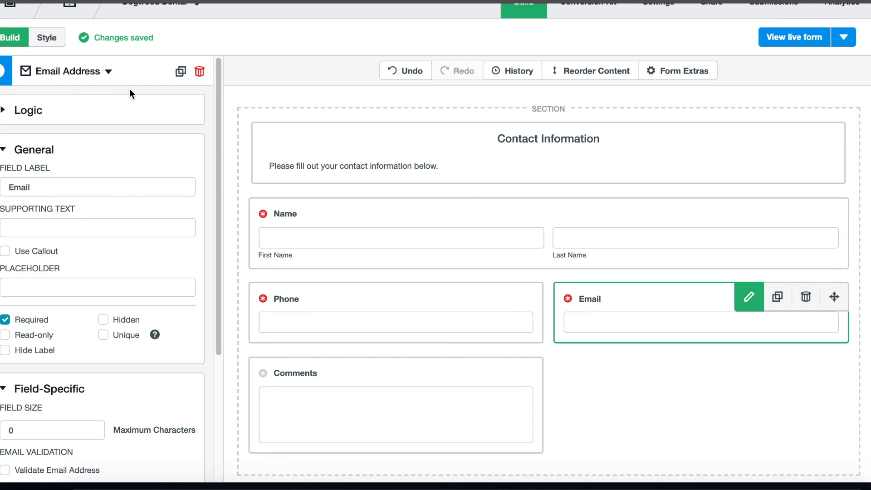
click(9, 78)
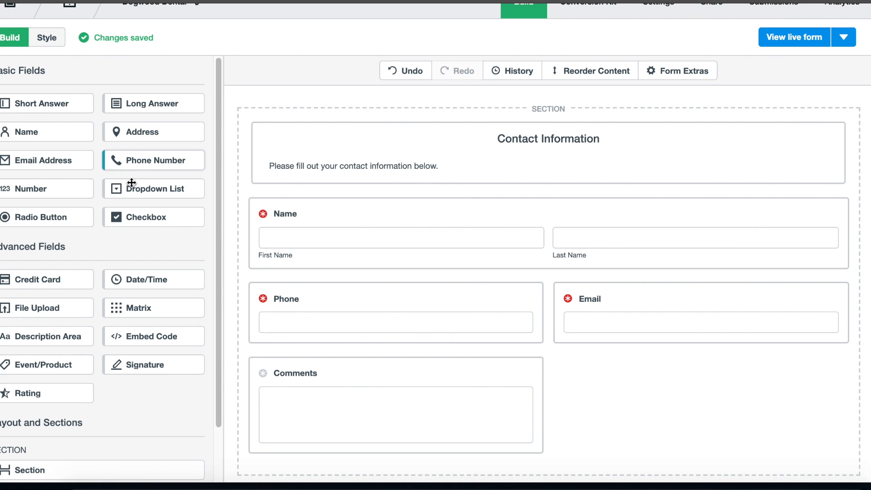
Step: Add a radio field below Phone labelled 'Are you a patient of record?'
drag(53, 218, 826, 336)
click(350, 377)
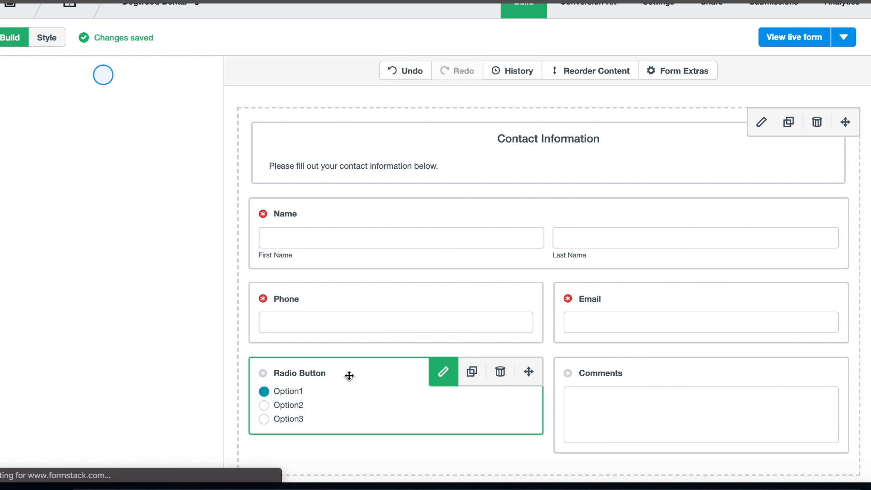
click(74, 185)
text(Are you a pat)
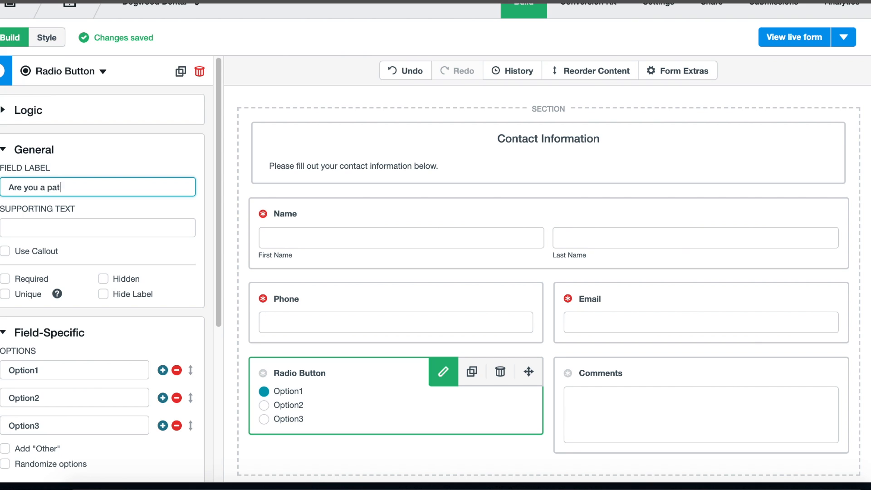
text(ient of record?)
Step: Set the answers to Yes and No, remove the third option, and make the question required
scroll(104, 295, down, 1)
double_click(80, 366)
text(Yes)
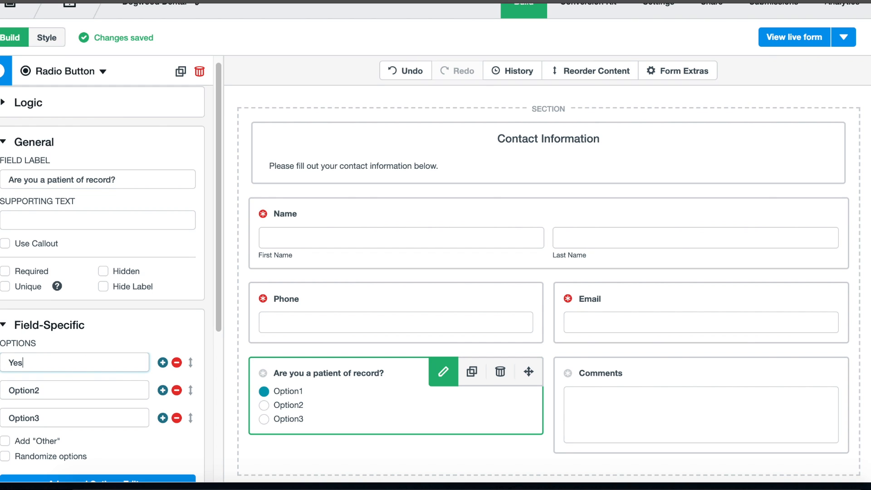
key(Tab)
text(N)
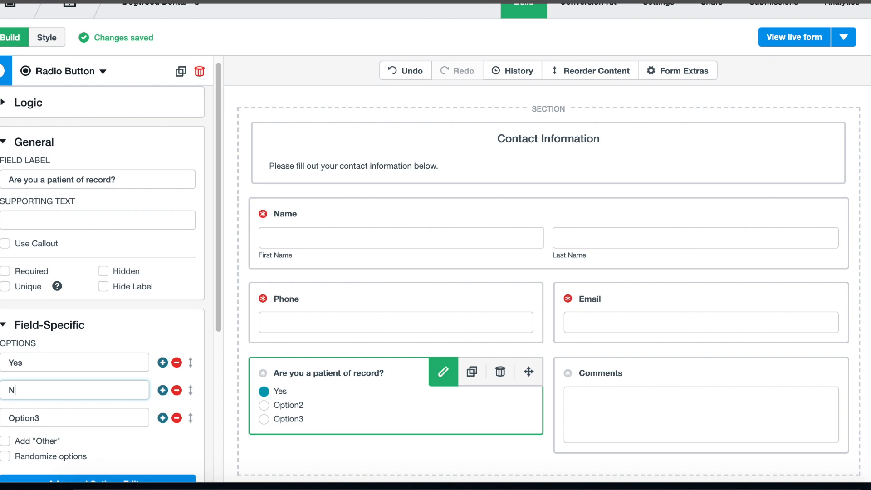
click(177, 417)
scroll(177, 408, down, 5)
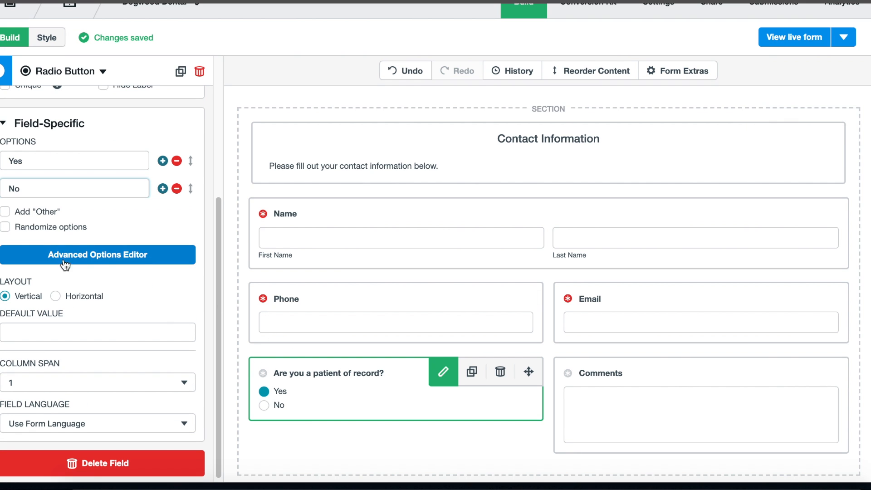
scroll(42, 227, up, 3)
click(28, 182)
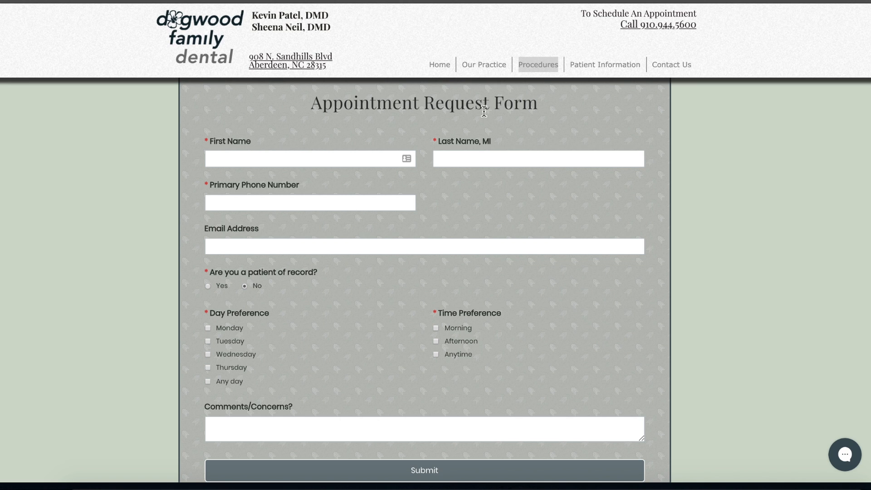
Step: Add another radio field beside the patient question and try dragging it toward Comments
mouse_move(604, 65)
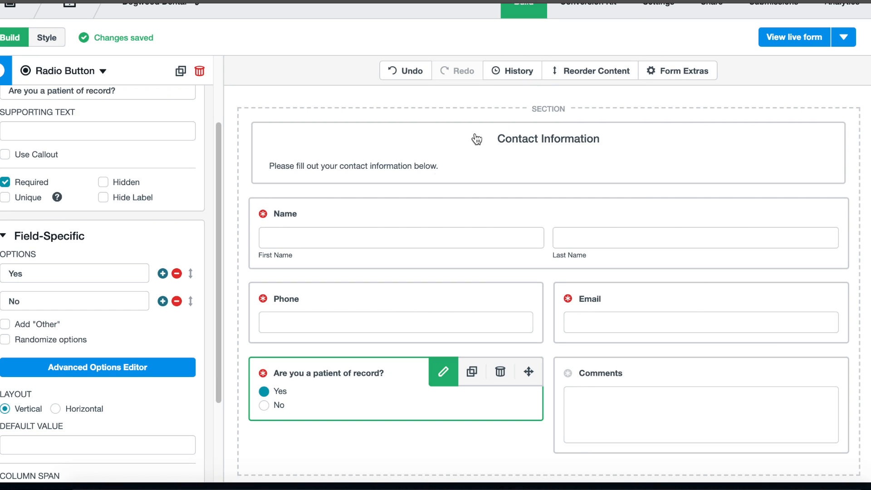
scroll(604, 240, down, 5)
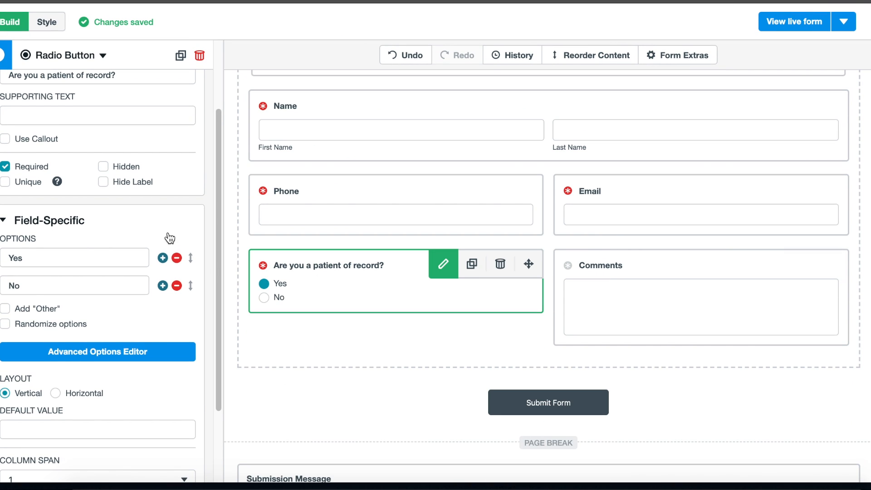
scroll(170, 238, up, 2)
click(5, 55)
drag(31, 202, 541, 286)
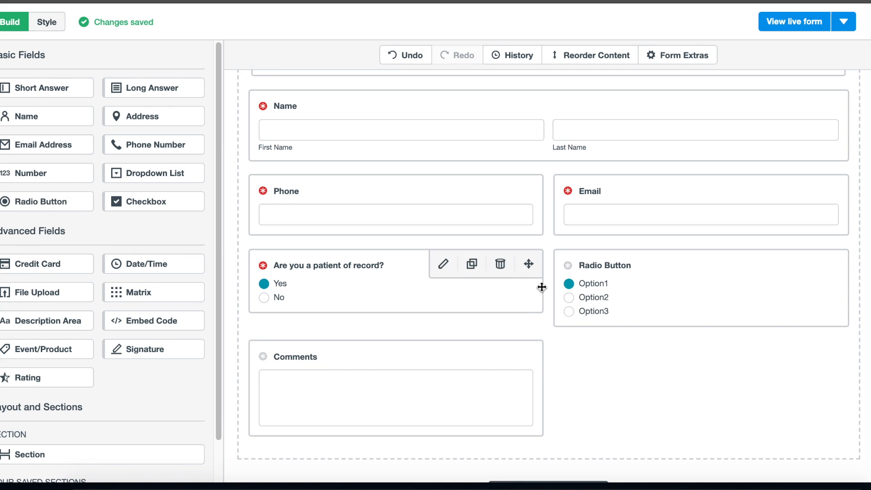
click(634, 286)
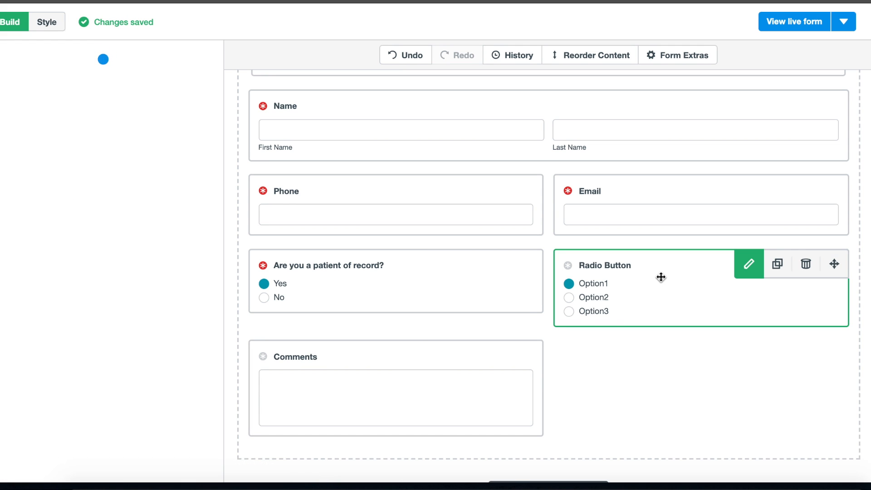
click(640, 276)
drag(639, 275, 278, 352)
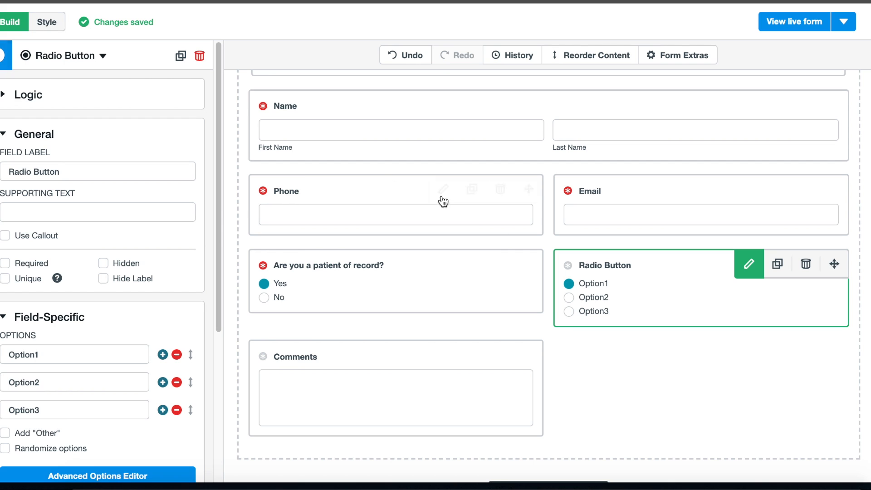
Step: Delete the stray radio field and add a Checkbox field beside the patient-of-record question
click(100, 163)
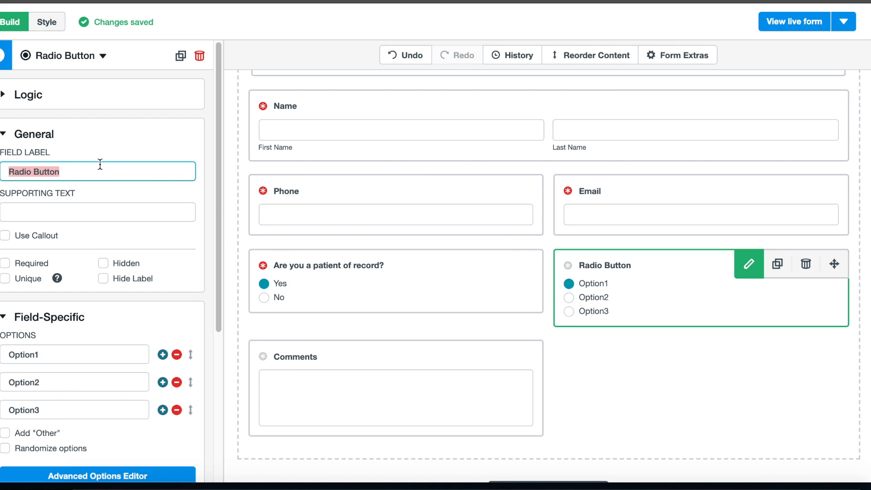
text(P)
key(BackSpace)
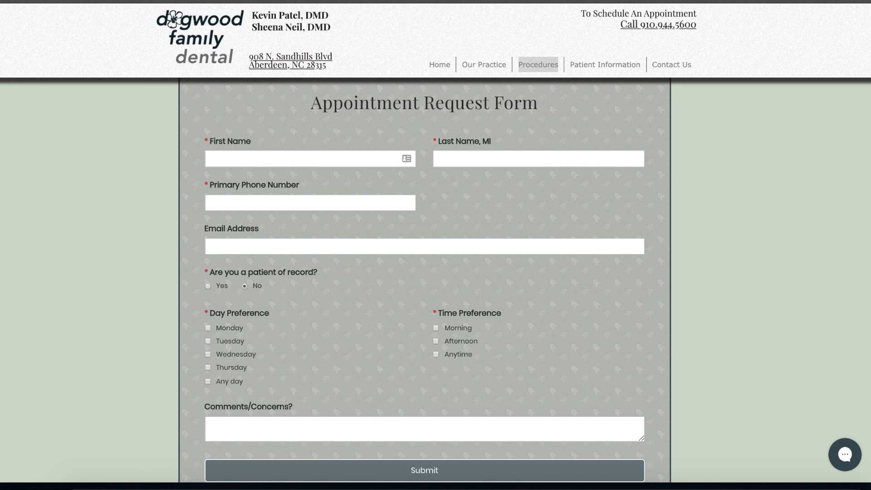
click(208, 354)
click(209, 328)
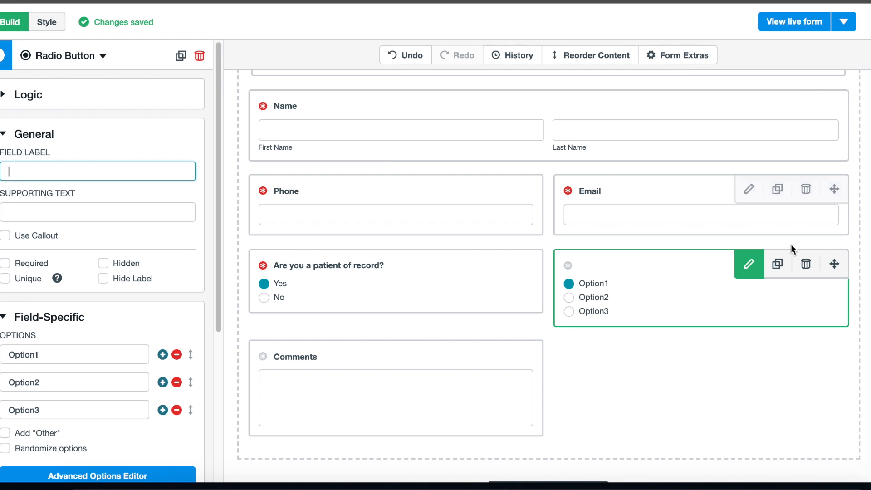
click(812, 262)
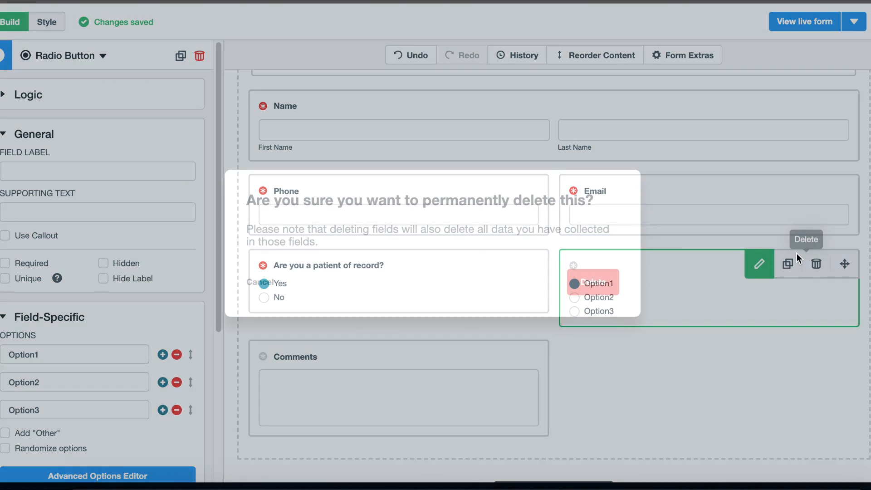
click(605, 283)
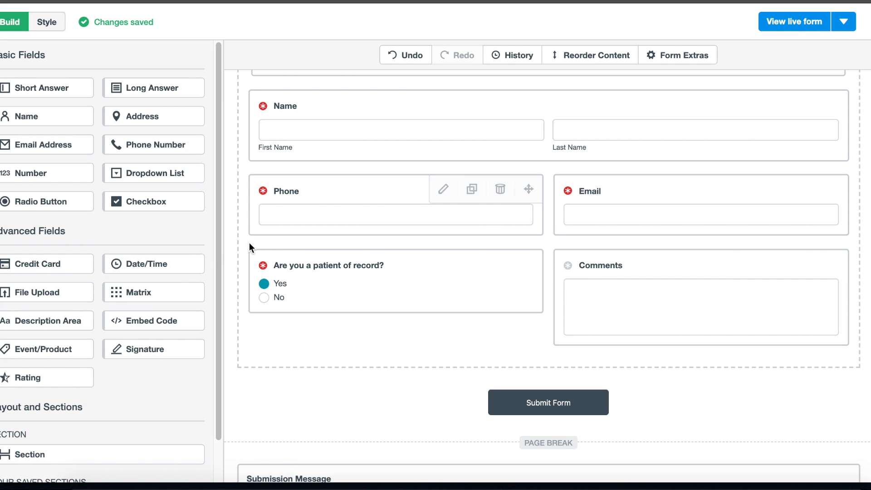
drag(195, 201, 521, 295)
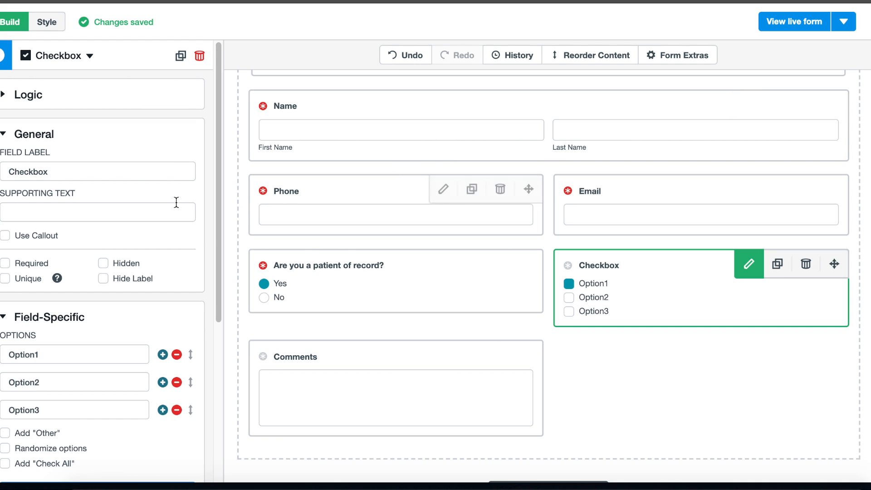
Step: Label the checkbox 'Day Preference' and add option rows for Monday through Any Day
double_click(133, 173)
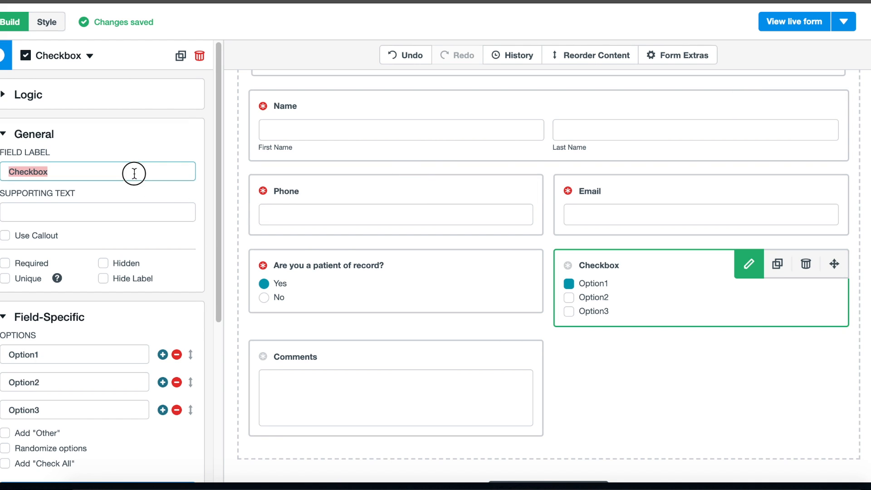
text(Day Preference)
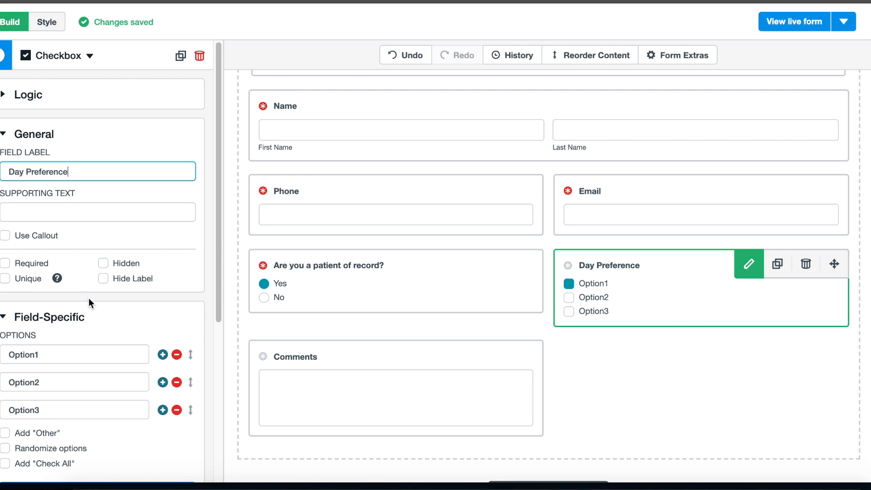
click(163, 410)
click(164, 410)
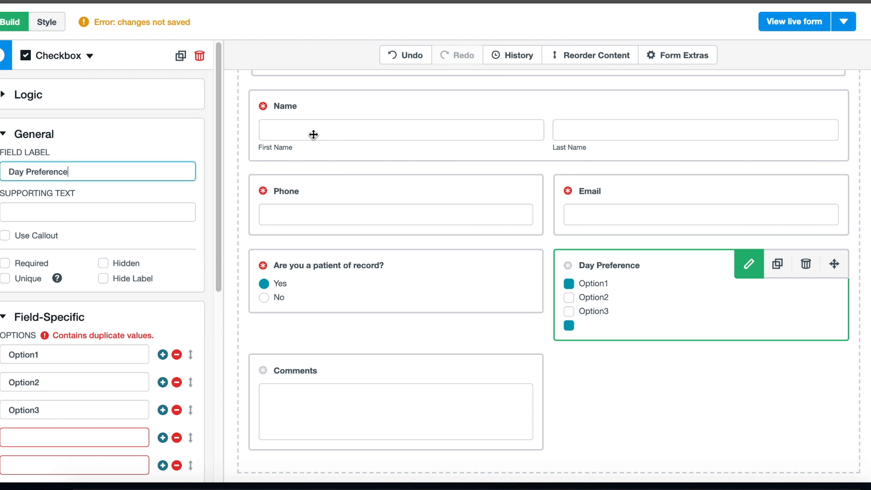
scroll(130, 290, down, 5)
scroll(68, 213, up, 2)
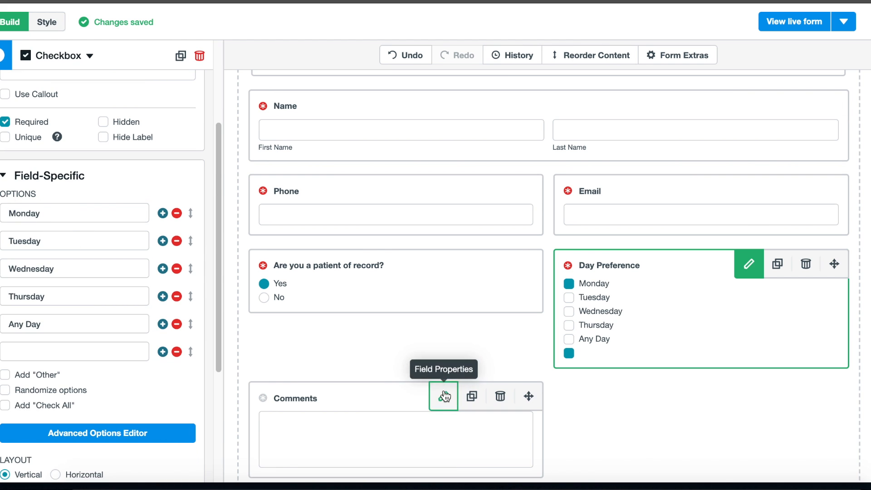
Step: Set the patient-of-record question's Column Span to 2
click(443, 395)
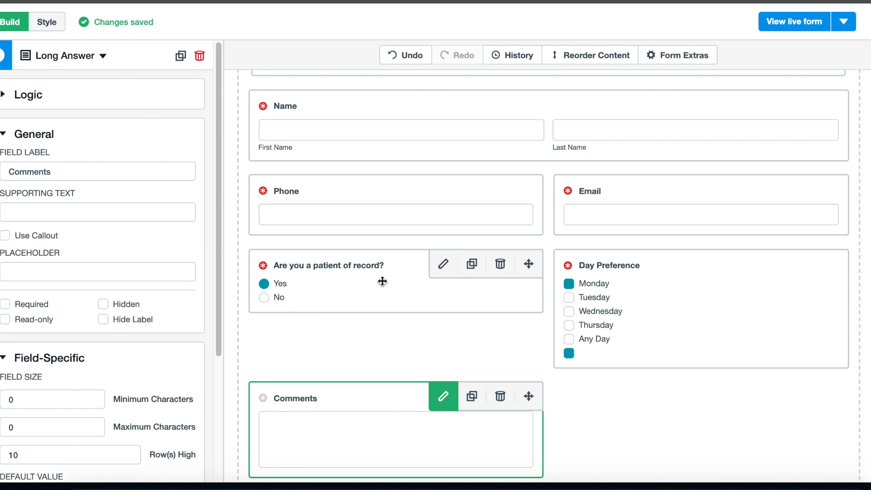
click(382, 281)
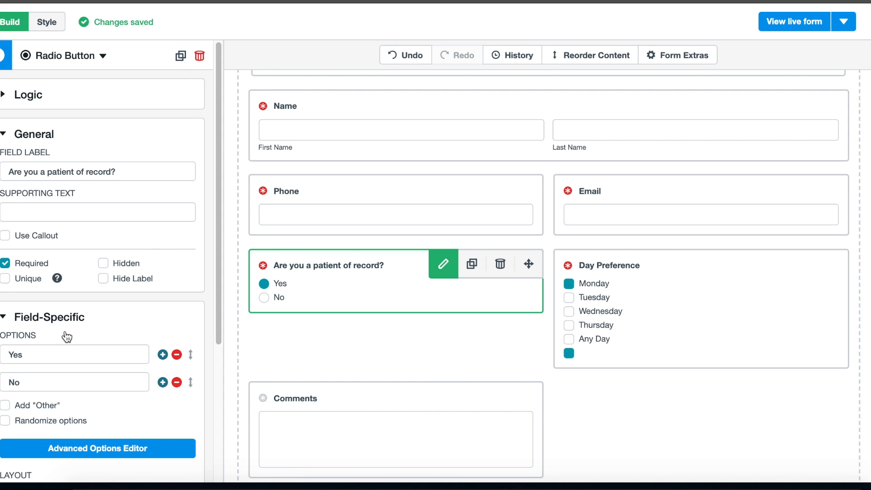
scroll(106, 289, down, 3)
click(91, 380)
click(77, 390)
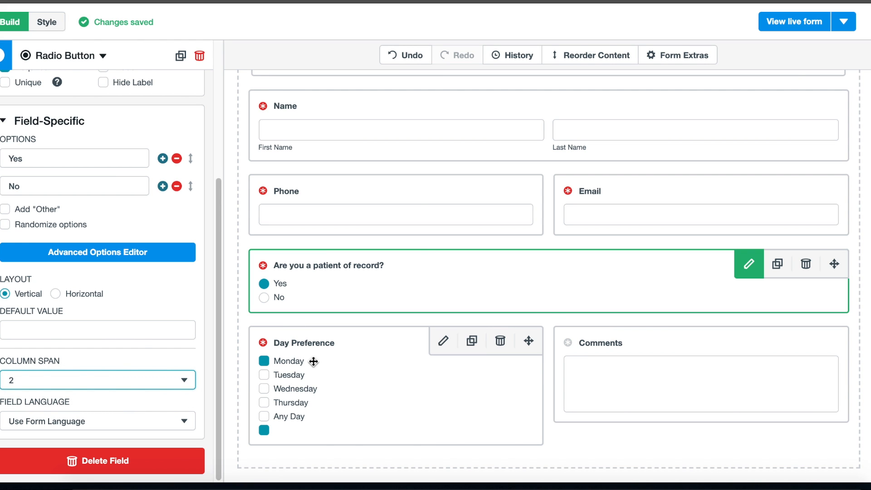
Step: Duplicate Day Preference as 'Time Preference' with Morning, Afternoon and Anytime options
click(471, 340)
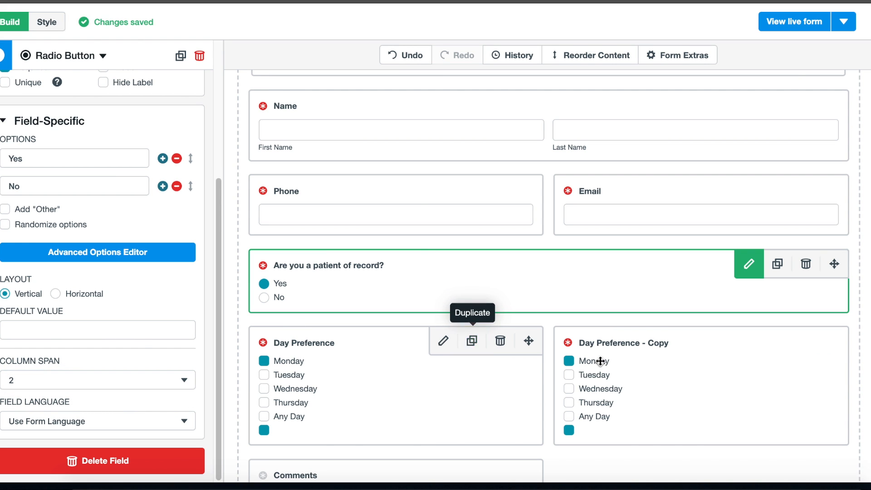
click(641, 349)
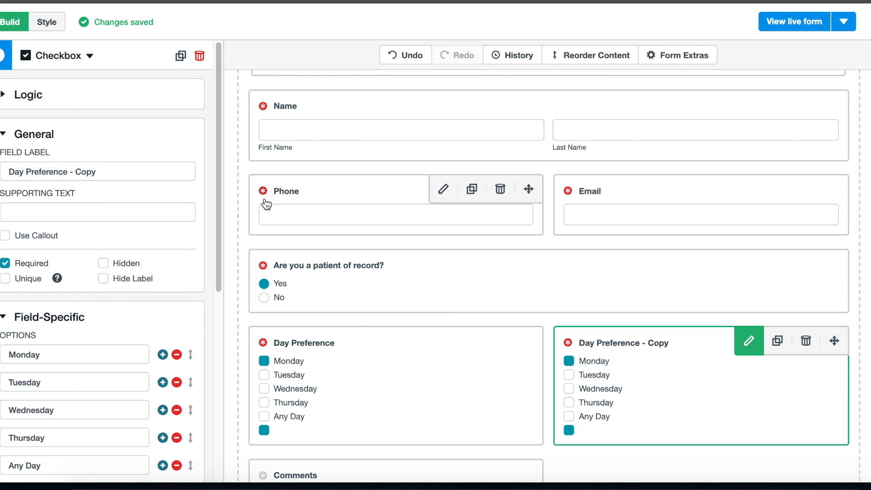
triple_click(106, 166)
text(Time Preference)
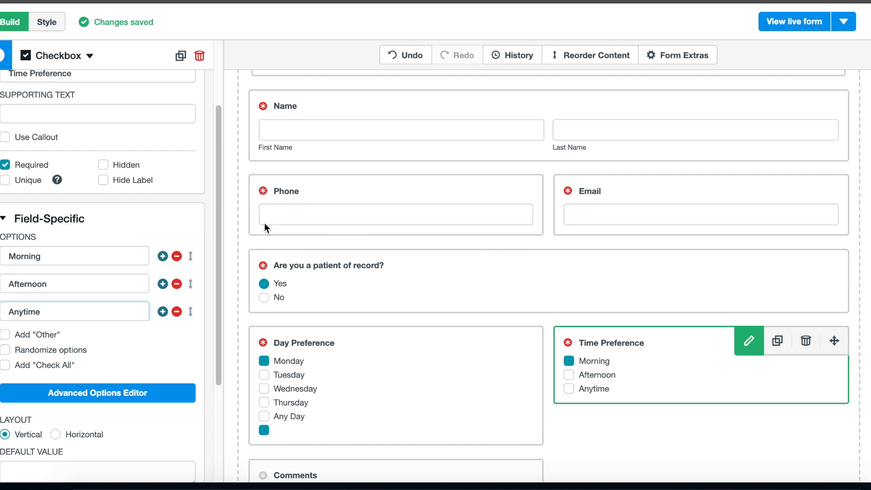
scroll(532, 262, down, 5)
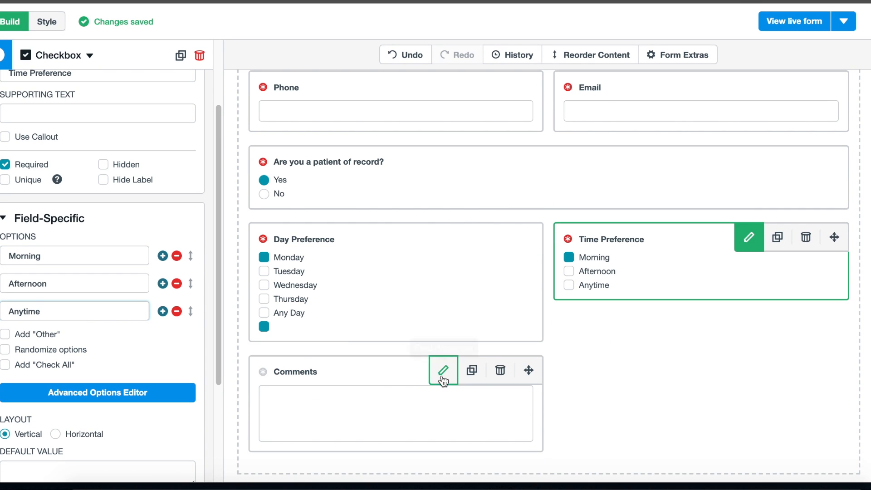
Step: Relabel Comments to 'Comments/Concerns?' and set its Column Span to 2
click(381, 370)
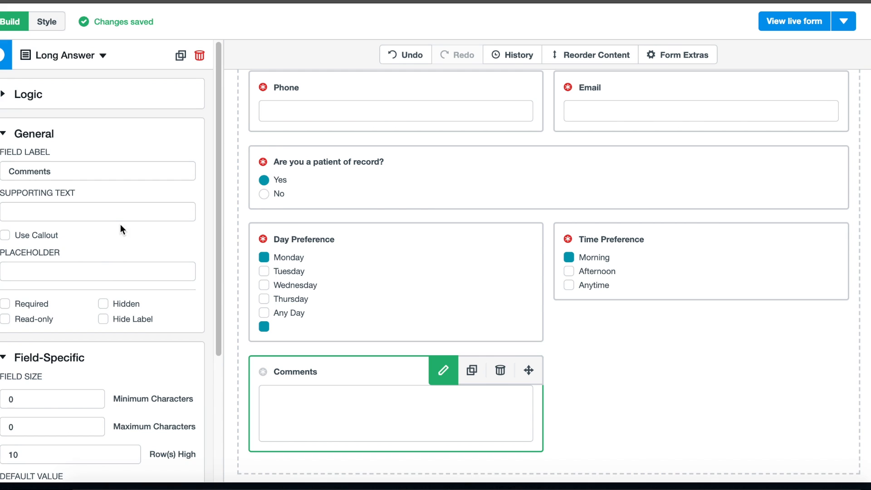
scroll(81, 359, down, 4)
click(81, 376)
click(65, 383)
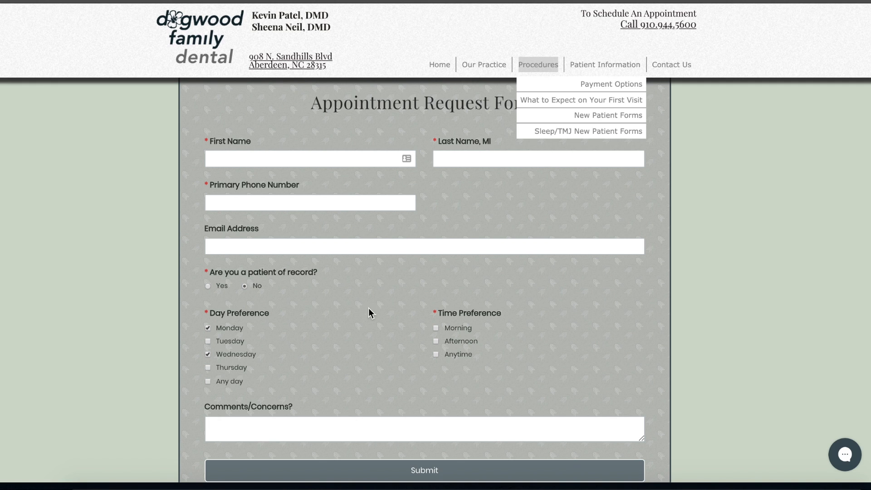
drag(293, 406, 205, 410)
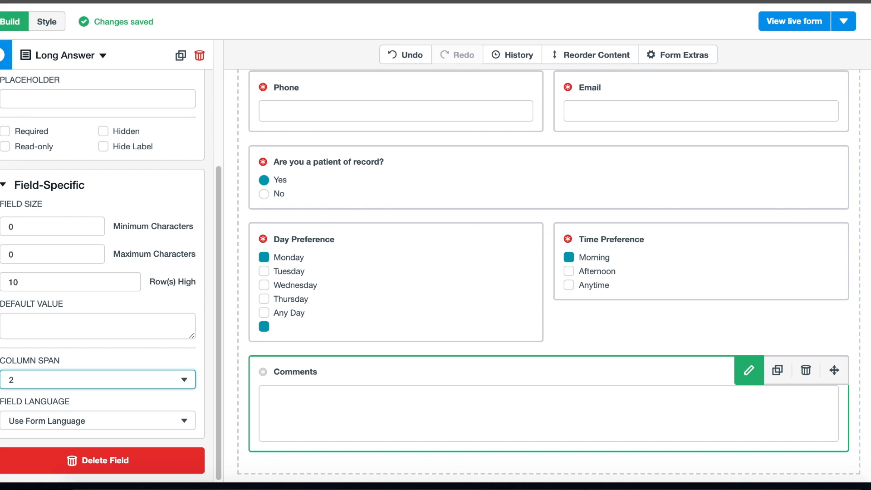
scroll(120, 272, up, 4)
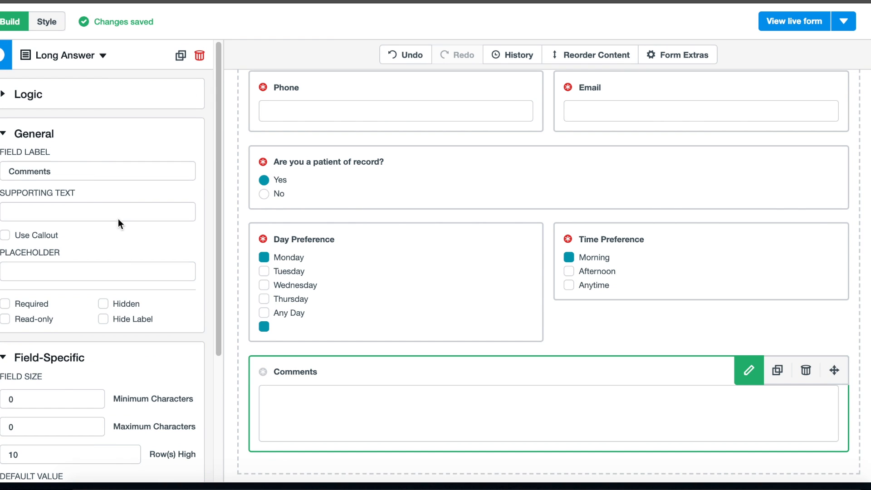
double_click(90, 167)
text(Comments/Concerns?)
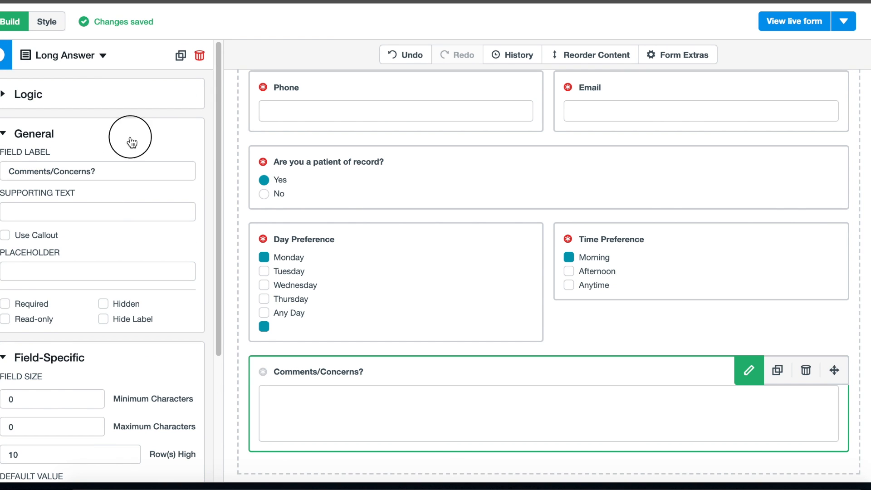
click(128, 137)
click(340, 360)
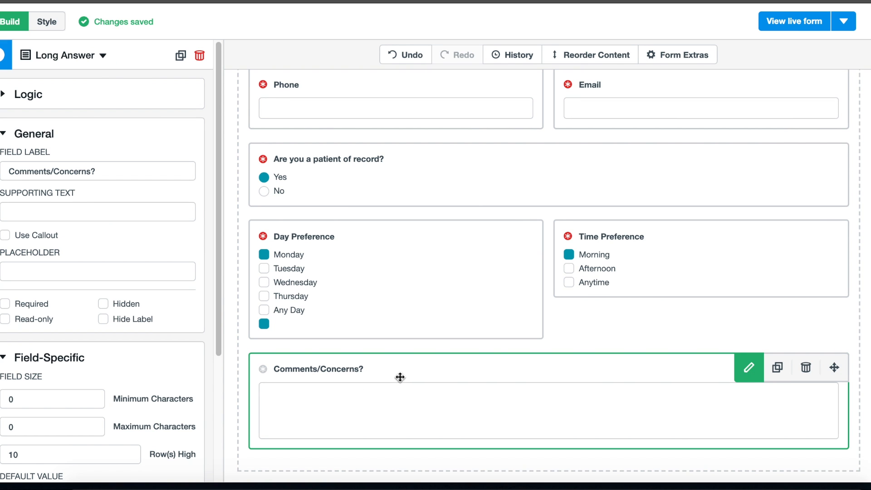
scroll(616, 85, up, 5)
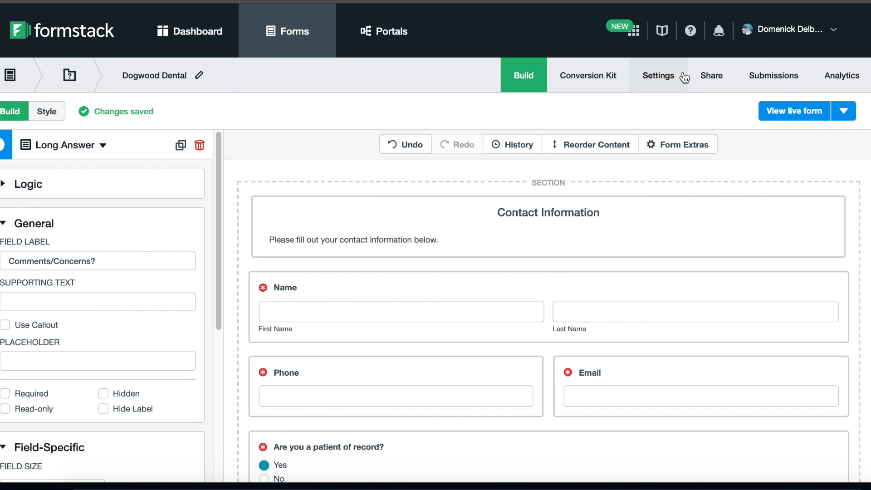
Step: Review the Notification Email under Settings > Emails & Actions, then go to the Share page
click(670, 78)
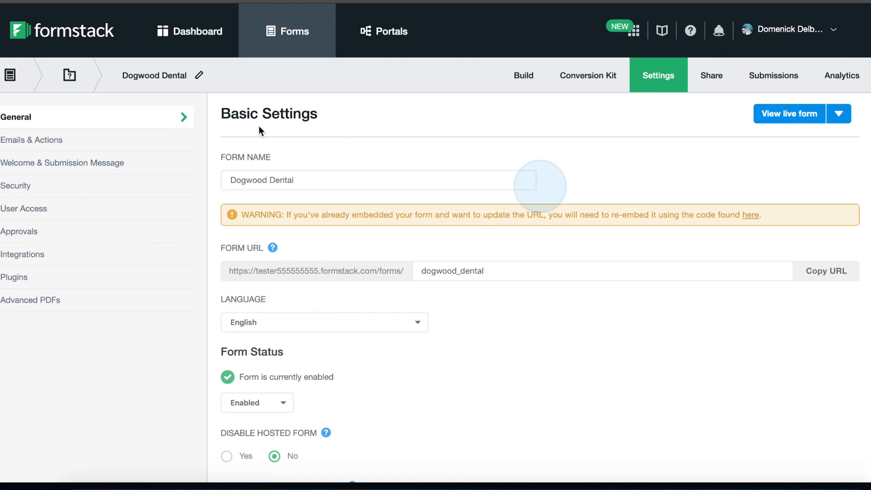
click(109, 138)
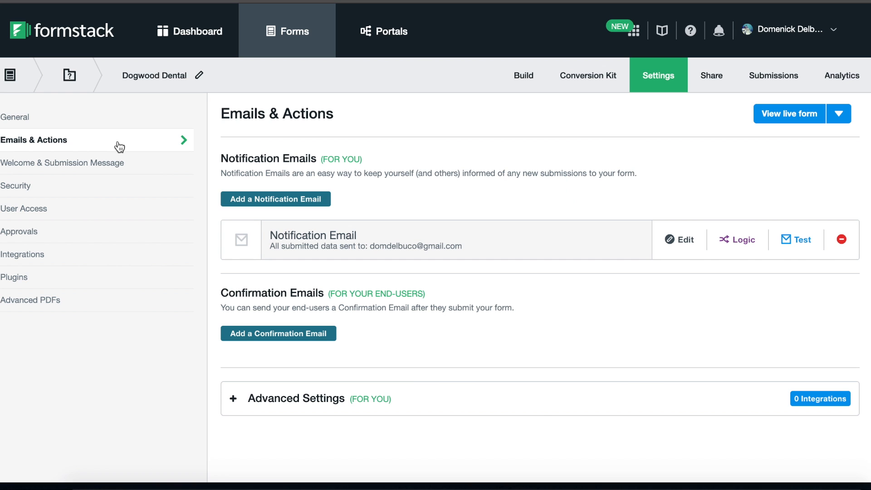
click(670, 238)
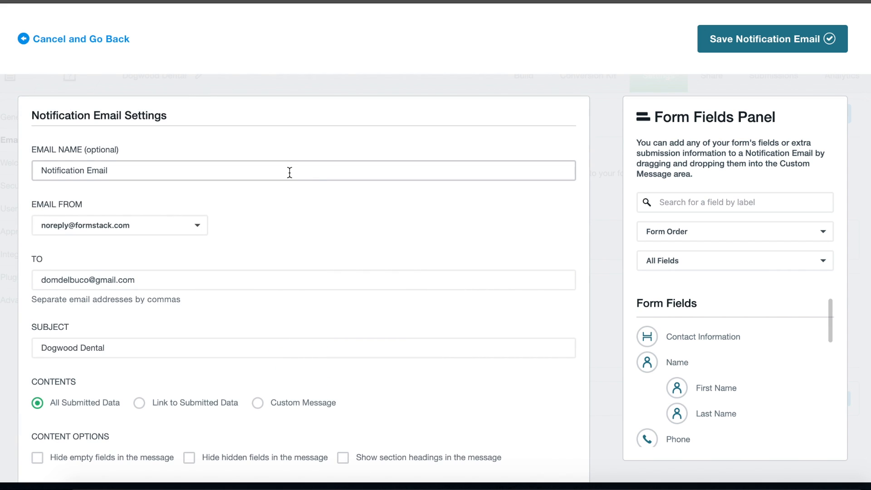
scroll(431, 224, down, 4)
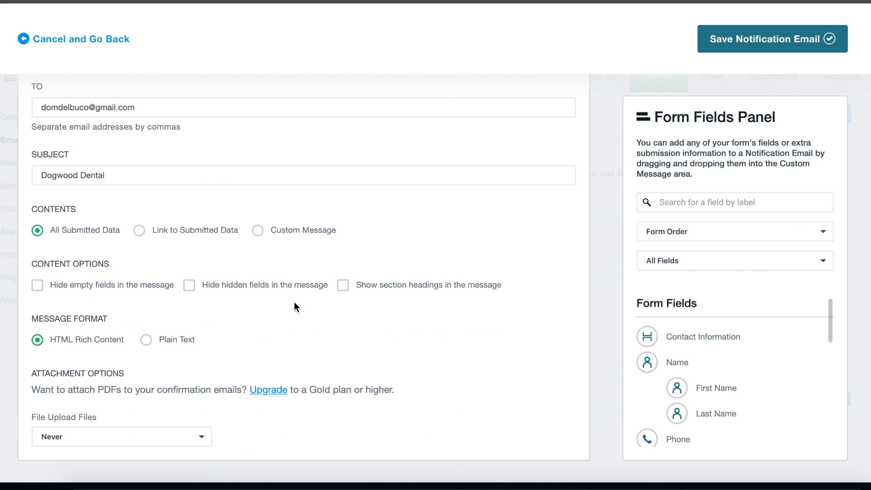
scroll(375, 292, up, 4)
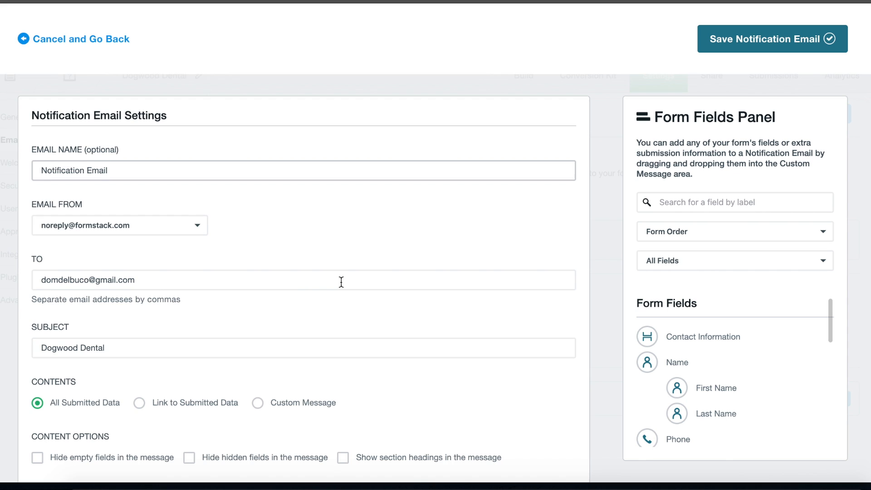
scroll(301, 281, down, 3)
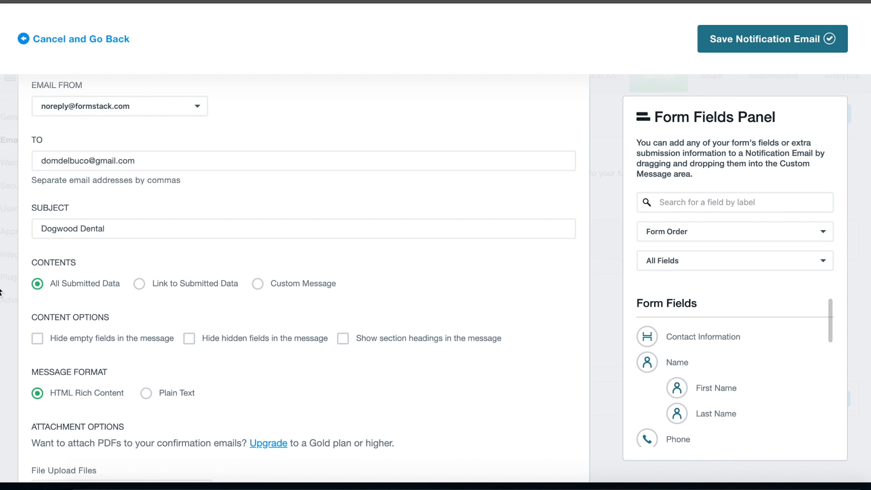
click(82, 40)
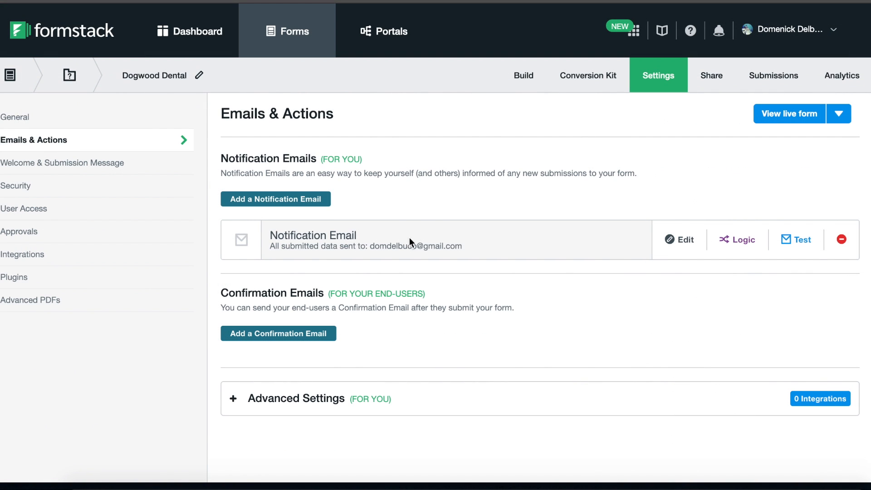
click(696, 86)
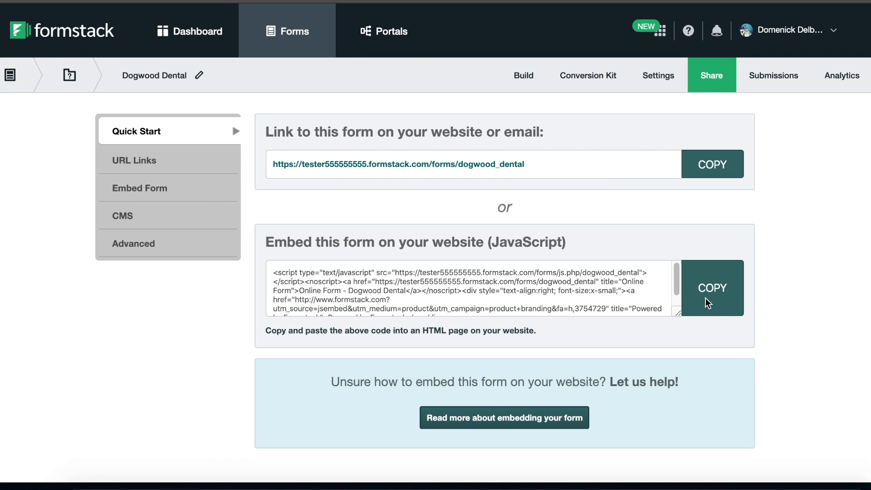
Step: Copy the form's JavaScript embed code, then return to the Build view and select the Contact Information section
click(712, 301)
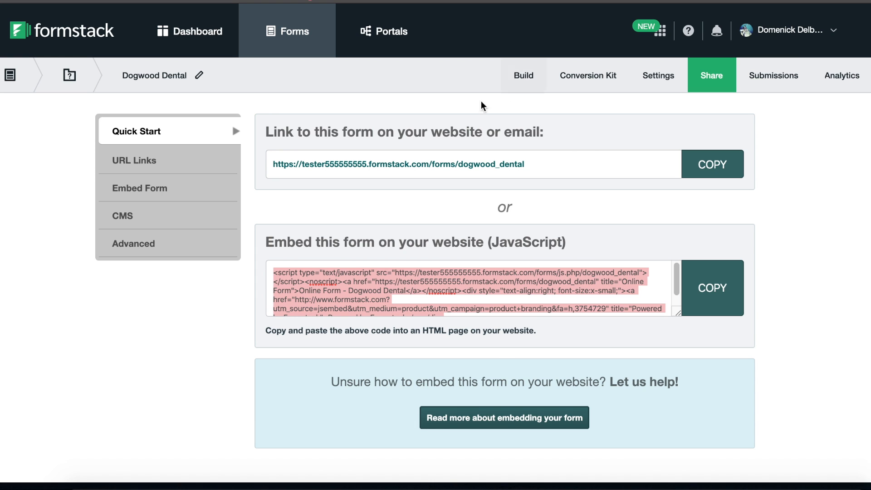
click(538, 84)
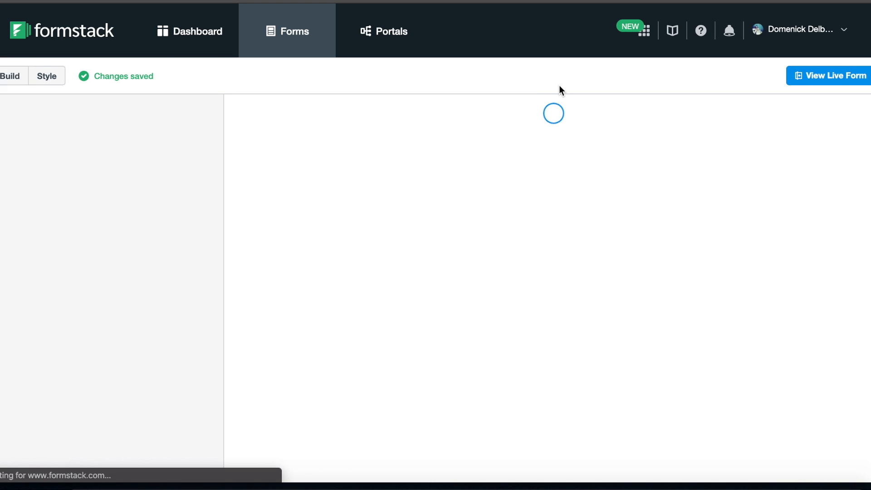
click(565, 219)
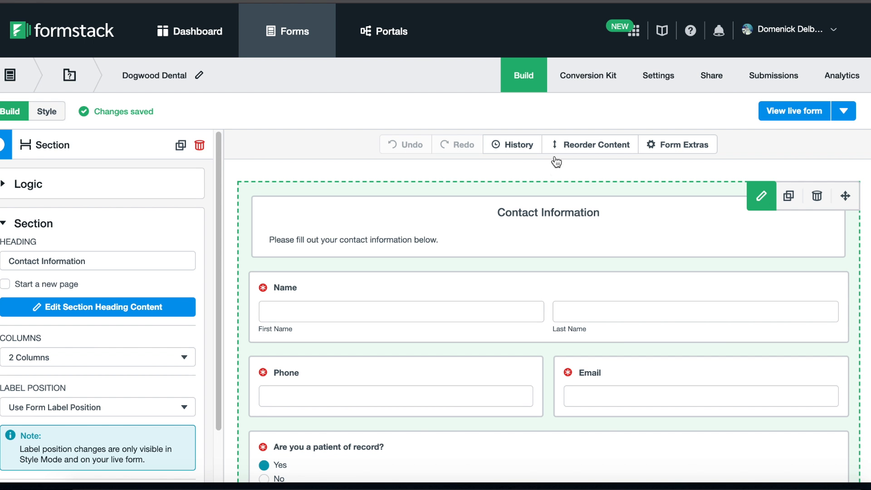
Step: Rename the Contact Information section heading to 'Appointment Request Form'
click(544, 219)
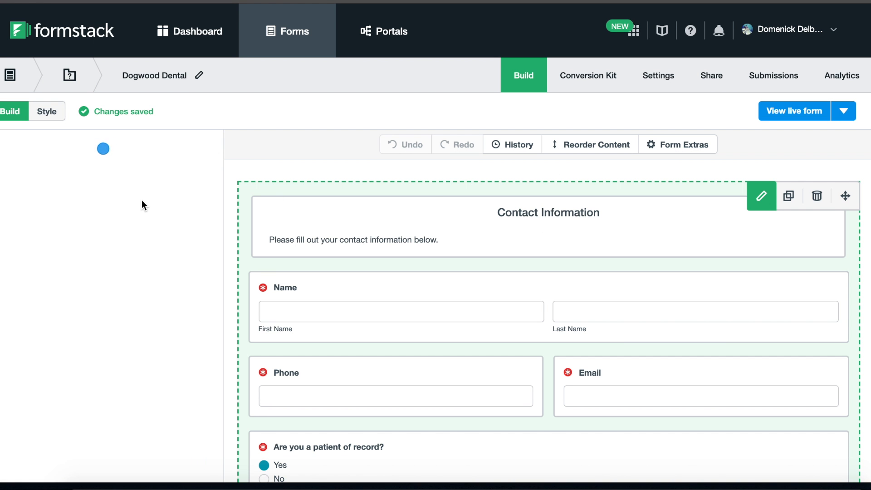
triple_click(82, 259)
text(Appo)
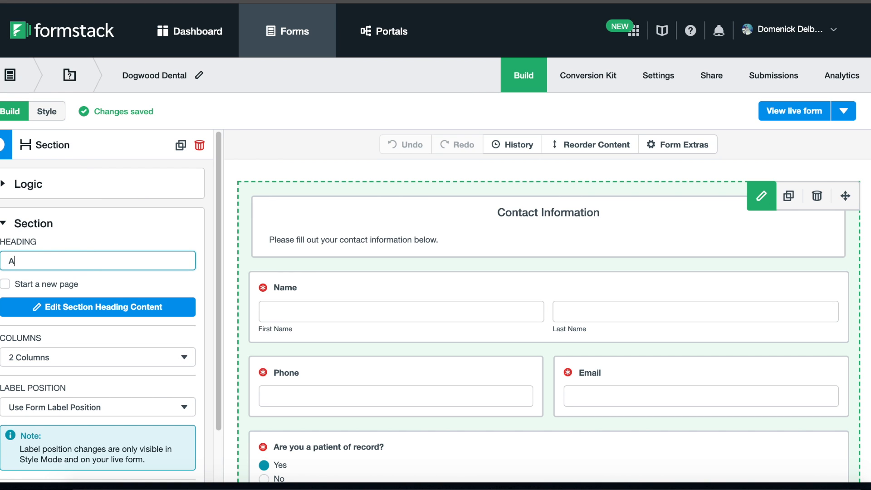
text(intment Request Form)
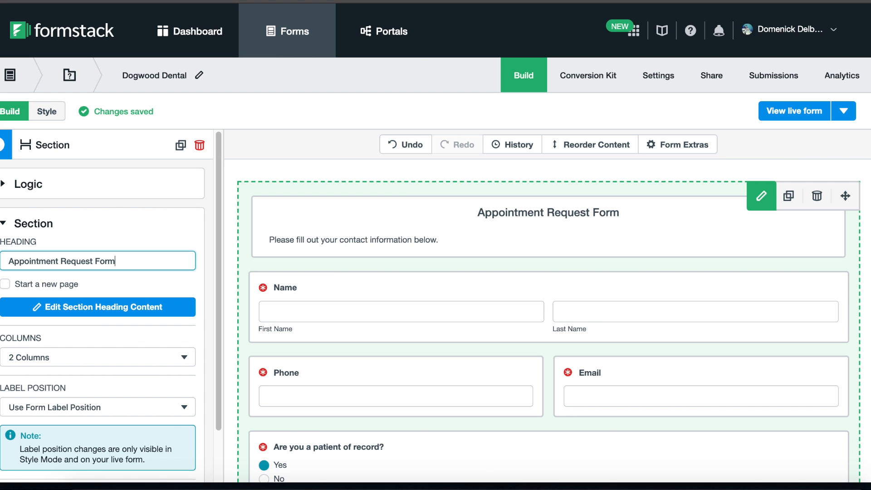
Step: Center the section's description line under the heading and save
click(116, 309)
click(276, 175)
drag(272, 176, 18, 176)
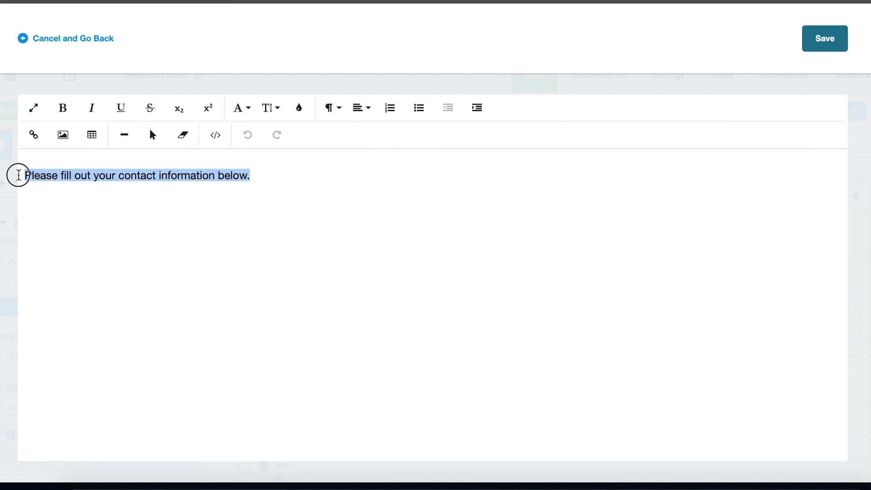
click(361, 108)
click(374, 150)
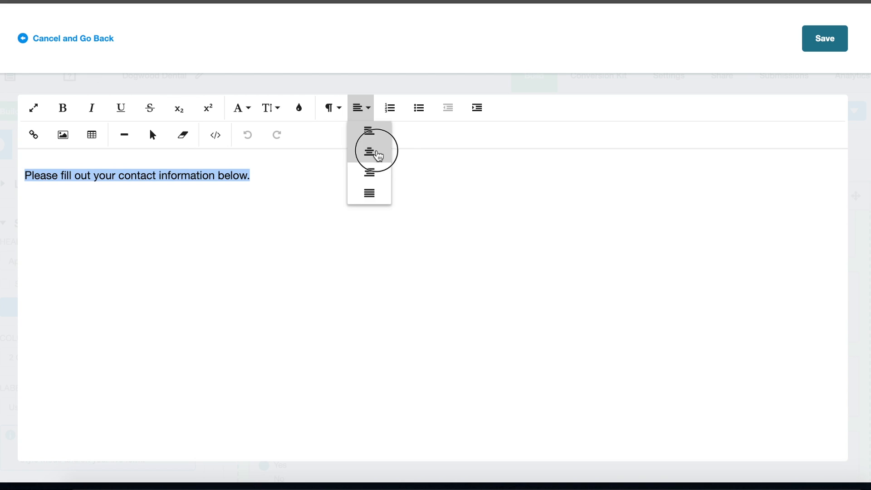
click(509, 225)
click(824, 38)
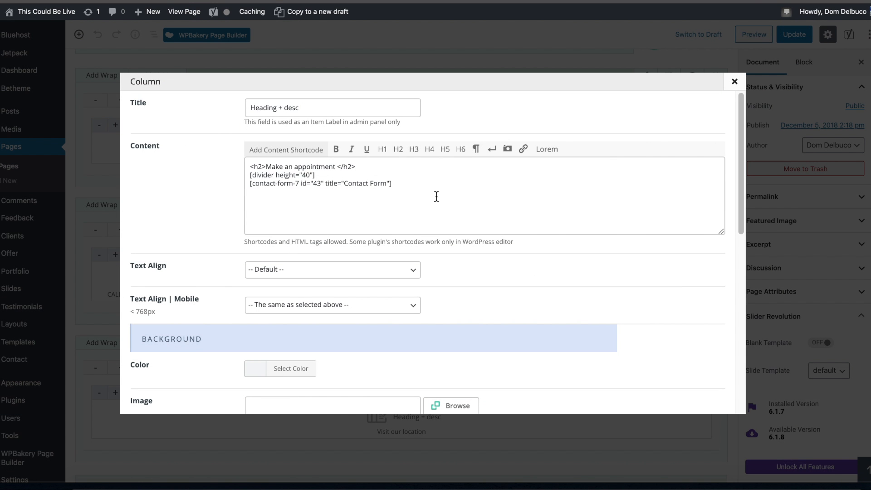
Step: Replace the contact-form-7 shortcode with the Formstack embed code and delete the 'Make an appointment' heading
drag(410, 178, 247, 186)
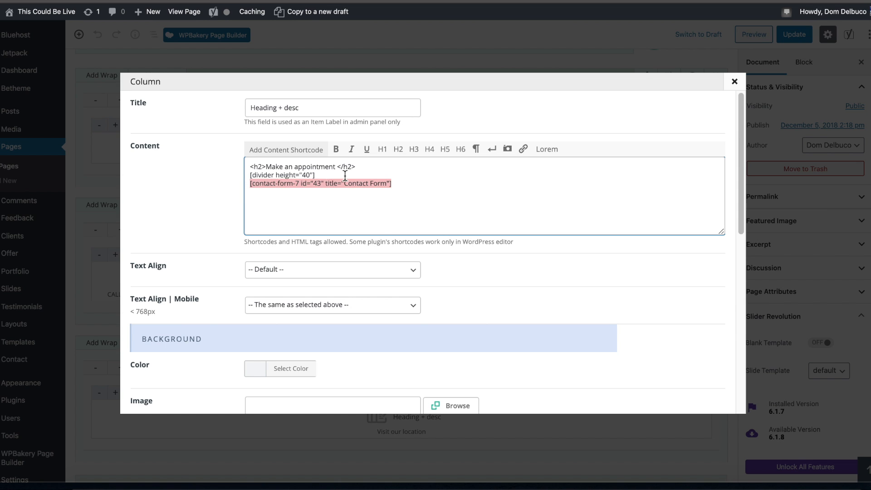
key(ctrl+v)
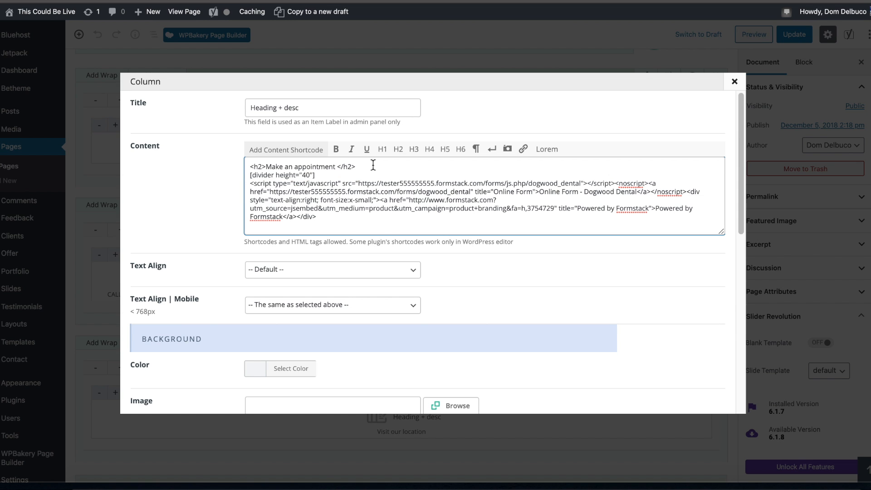
drag(373, 165, 239, 157)
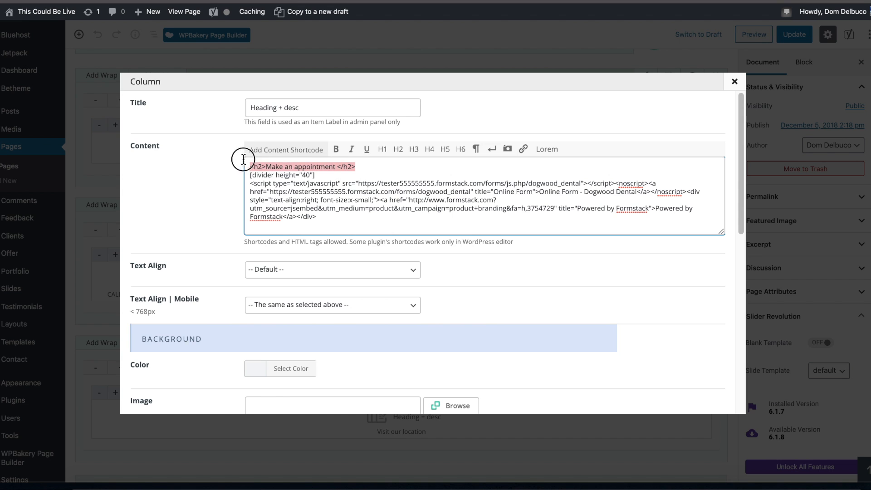
key(BackSpace)
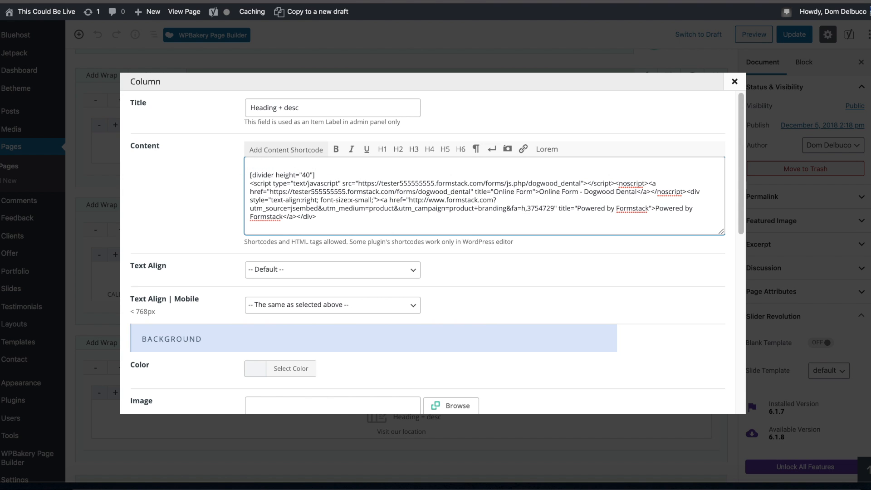
Step: Save the column changes, update the Contact page, and view it on the live site
scroll(595, 276, down, 10)
click(684, 395)
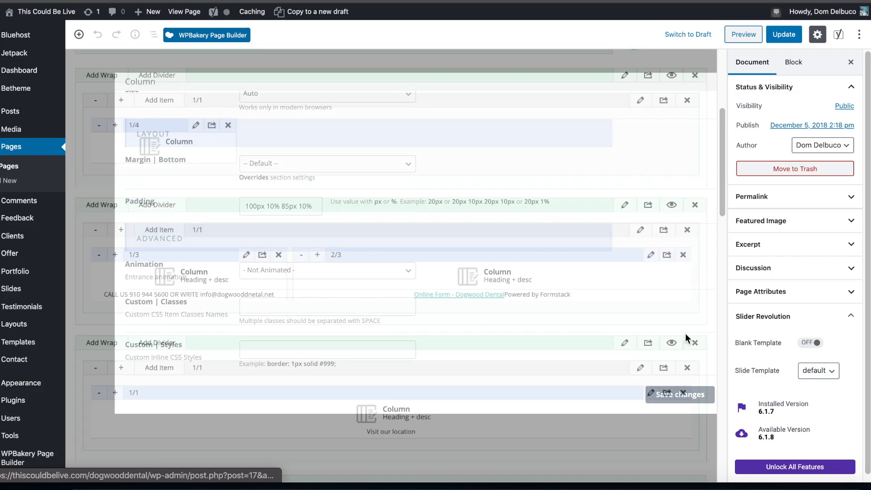
click(783, 35)
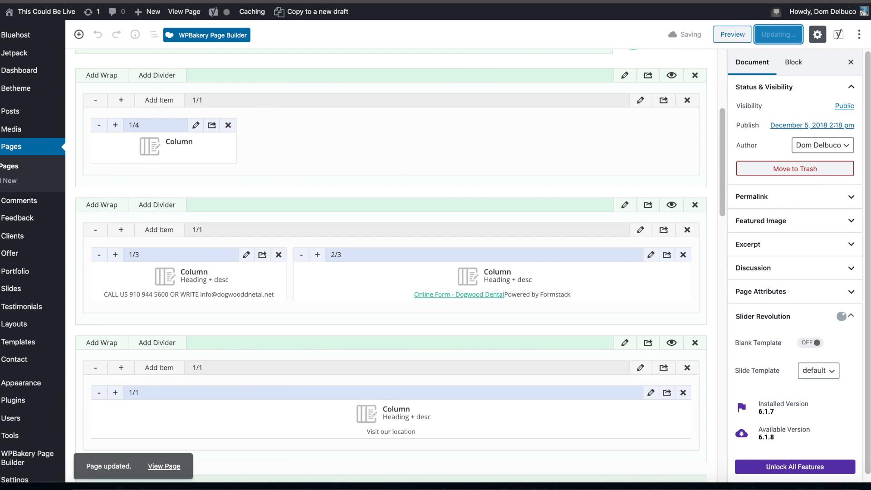
click(164, 459)
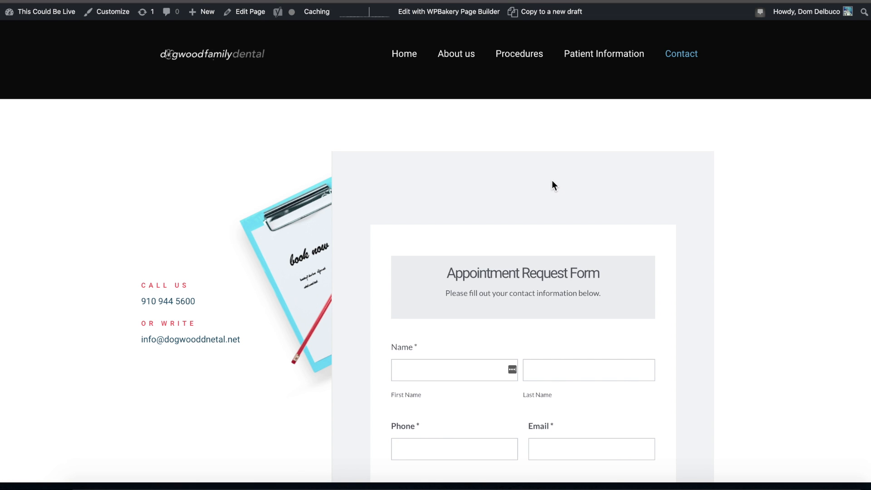
Step: Fill in the form with first name 'Test', saved contact details, 'No' for patient of record, and Morning preference
scroll(533, 172, down, 9)
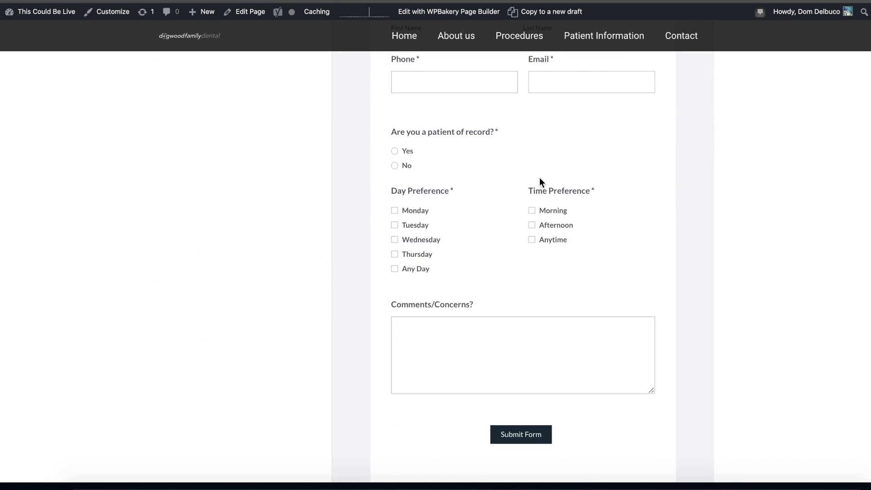
scroll(563, 225, up, 9)
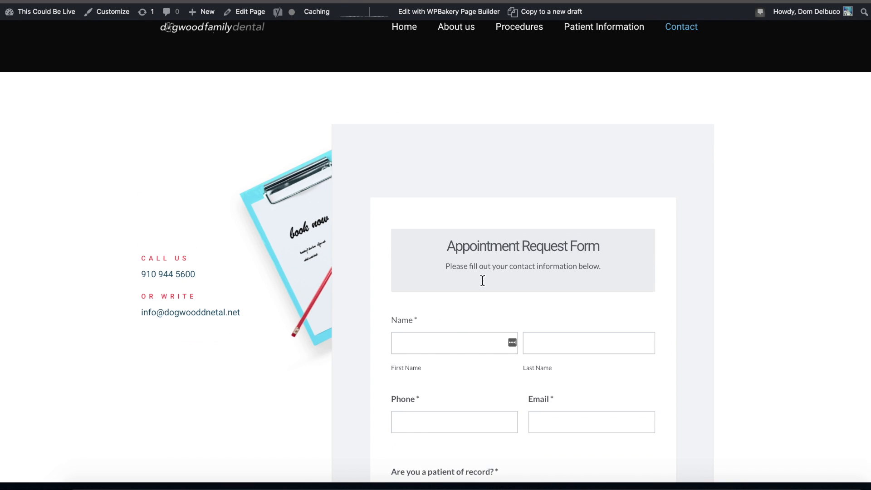
click(450, 343)
text(Te)
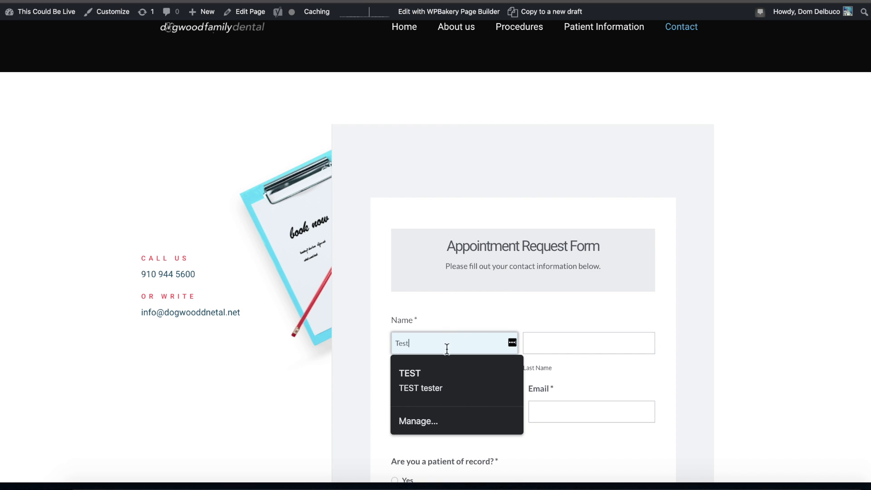
text(st)
click(455, 365)
scroll(524, 295, down, 3)
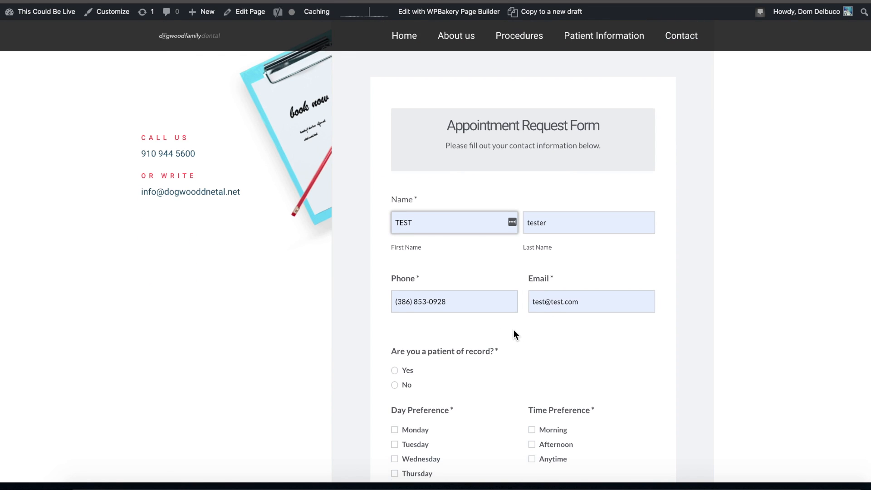
click(413, 360)
scroll(415, 358, down, 1)
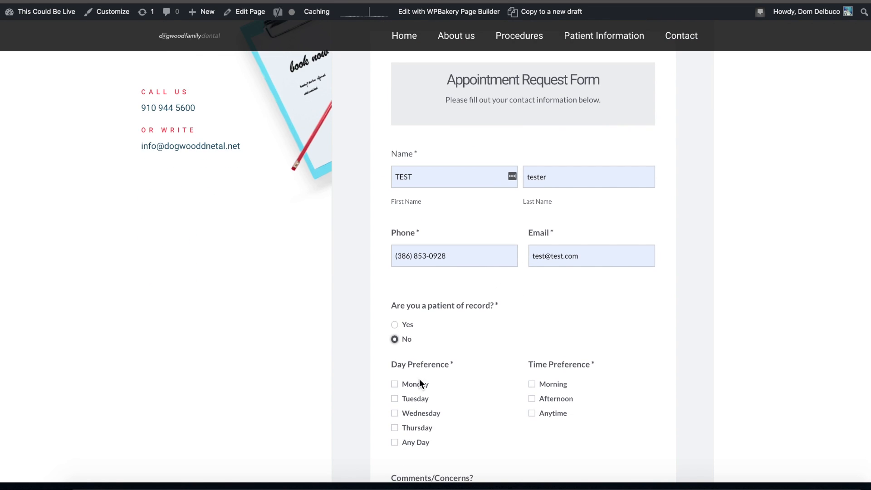
scroll(422, 381, down, 1)
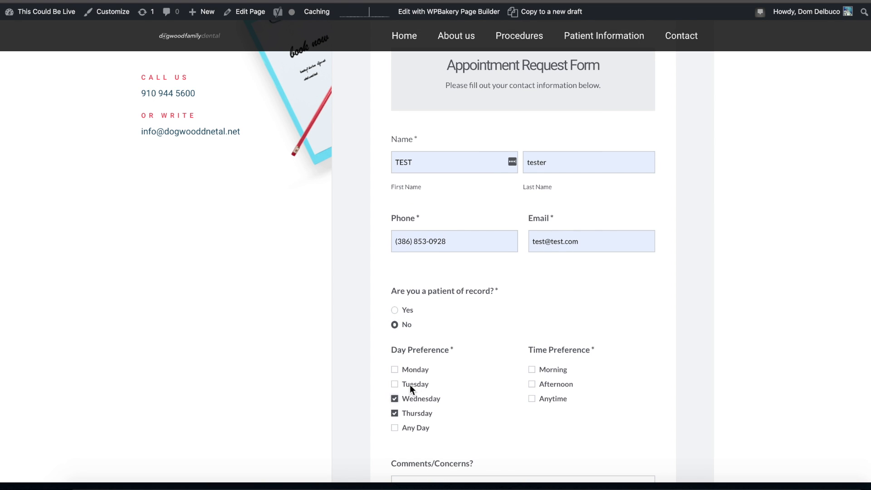
click(532, 369)
scroll(529, 408, down, 5)
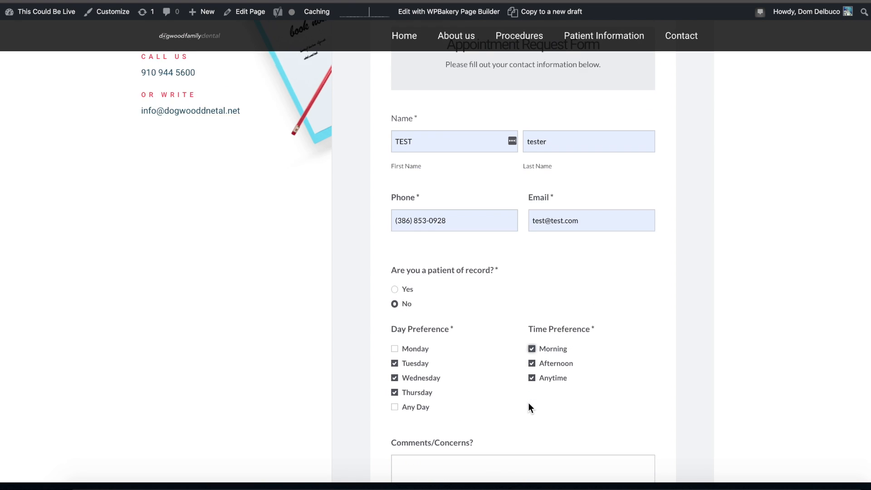
Step: Enter 'T' in Comments/Concerns and submit the test appointment request
click(463, 350)
text(Test)
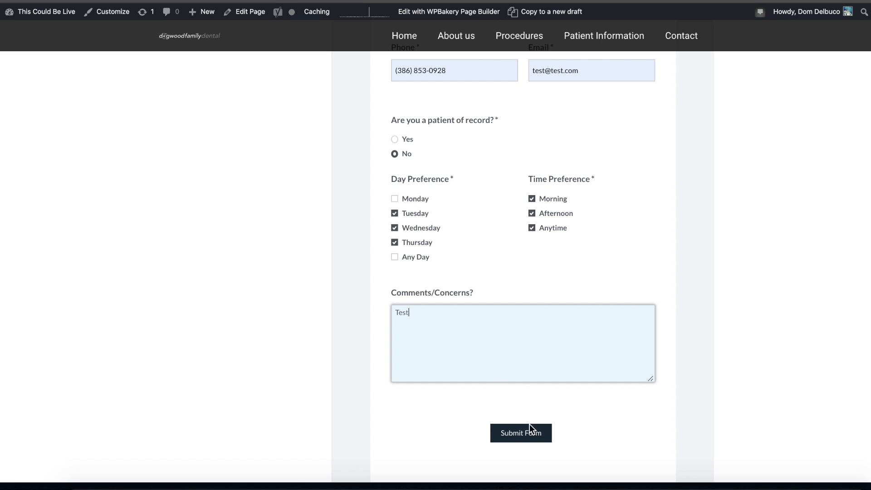
click(531, 430)
click(534, 425)
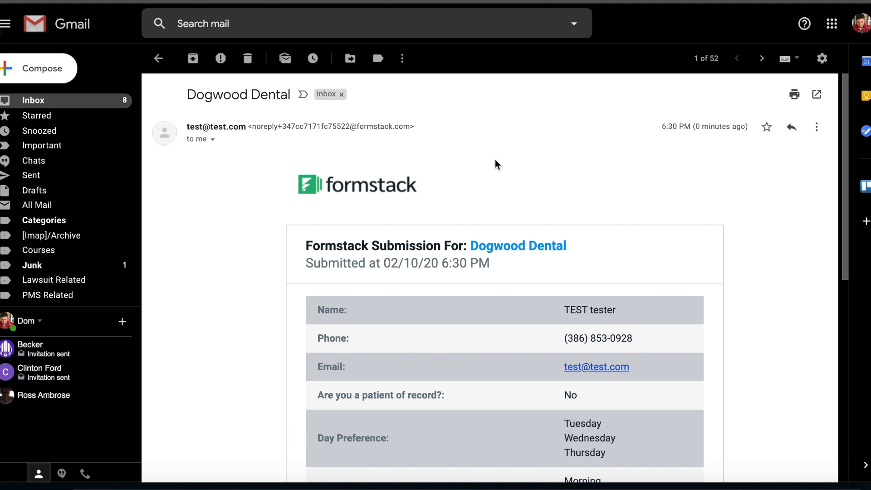
scroll(495, 160, down, 5)
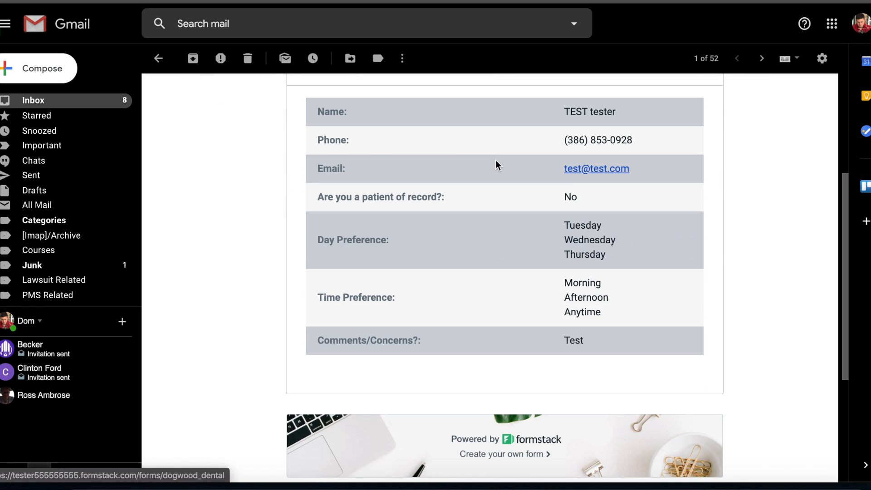
scroll(495, 161, up, 2)
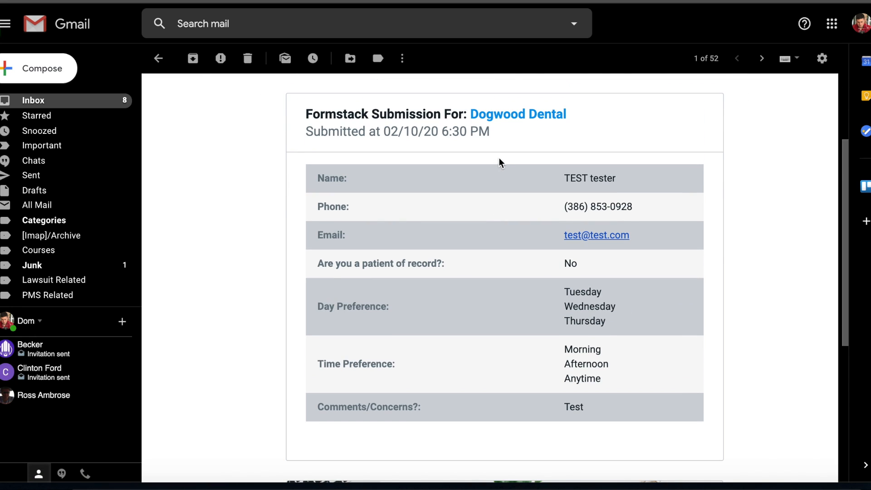